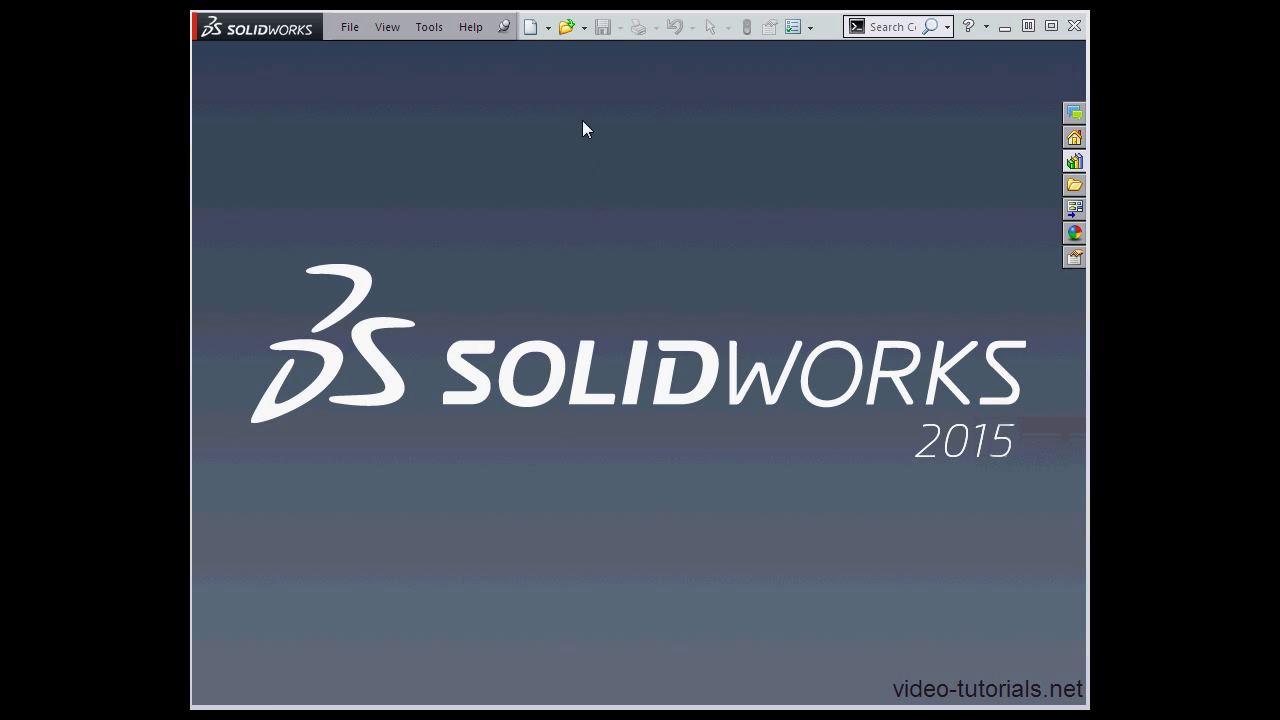
- Compare the Assembly, Drawing and Advanced template options, then create a new Part document
{"action": "left_click", "coordinate": [548, 28]}
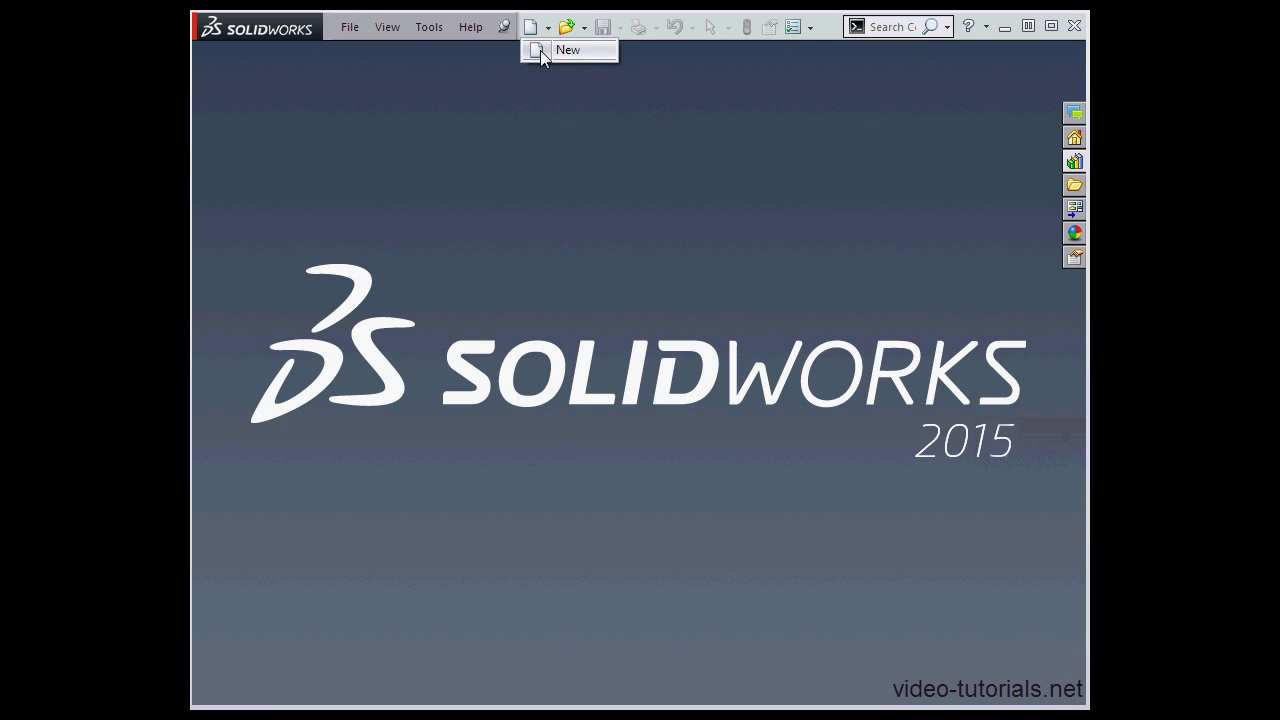
{"action": "left_click", "coordinate": [545, 50]}
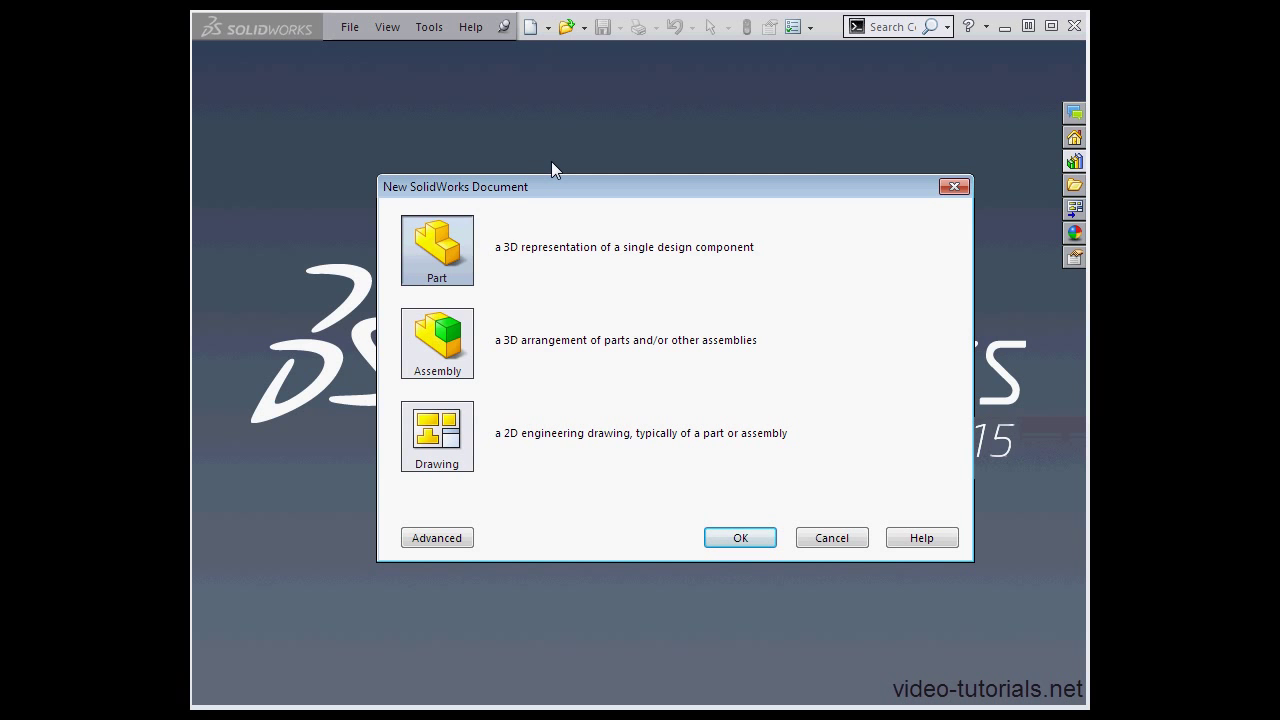
{"action": "left_click", "coordinate": [432, 348]}
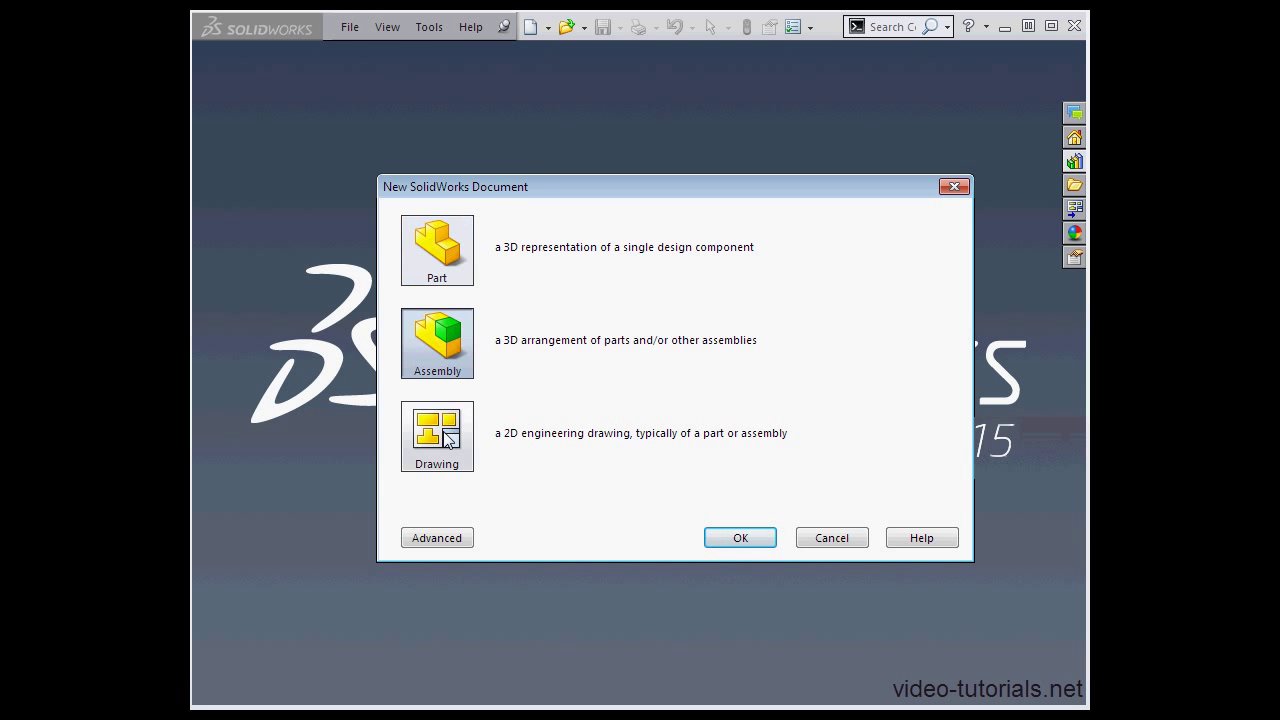
{"action": "left_click", "coordinate": [446, 437]}
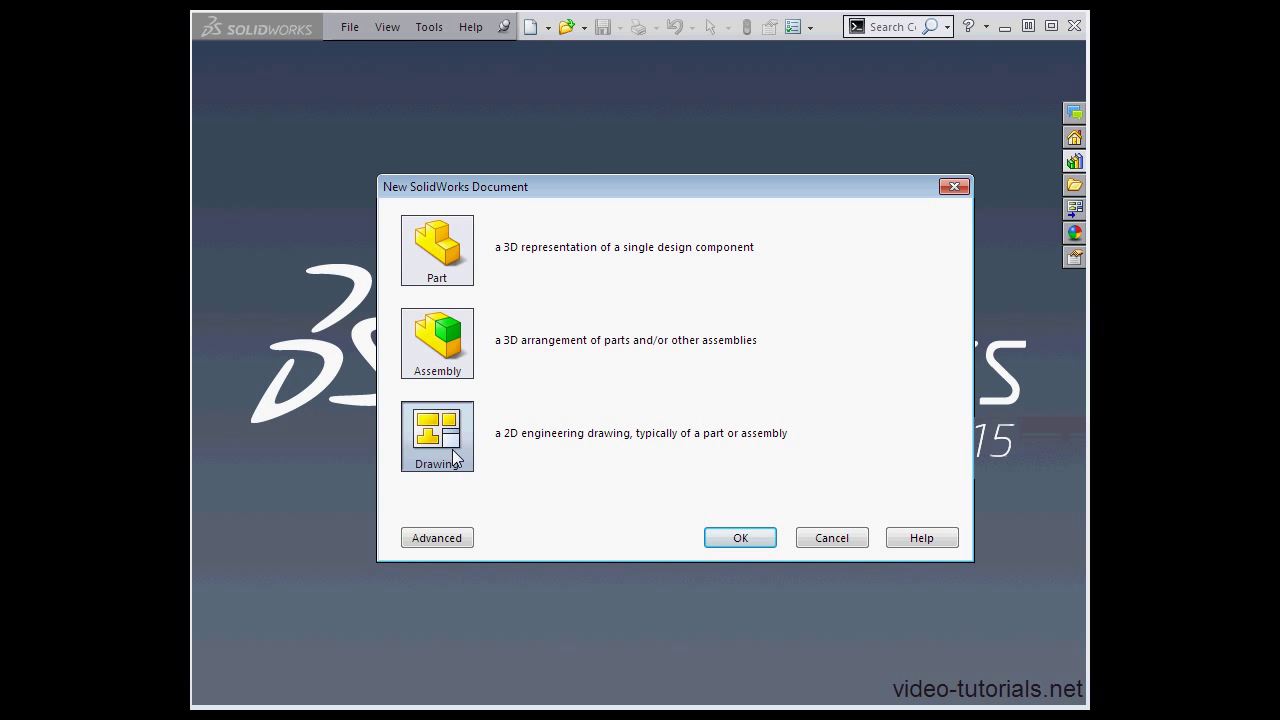
{"action": "left_click", "coordinate": [450, 540]}
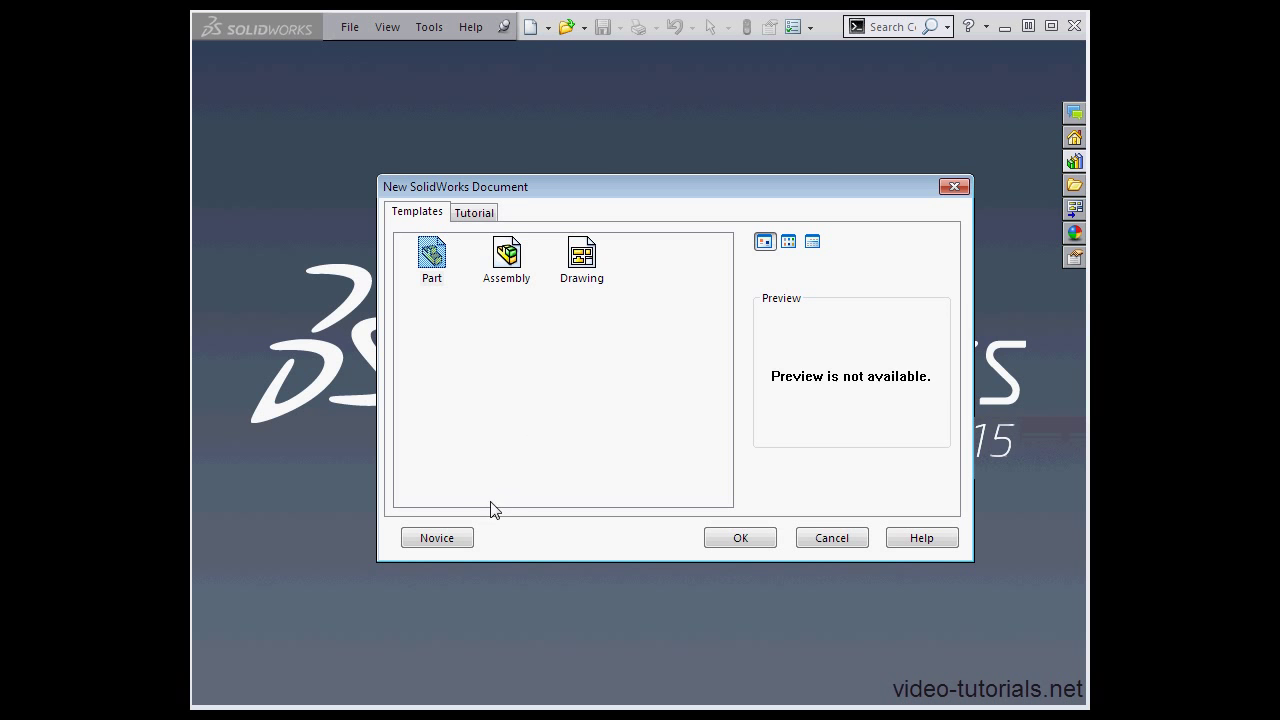
{"action": "left_click", "coordinate": [457, 541]}
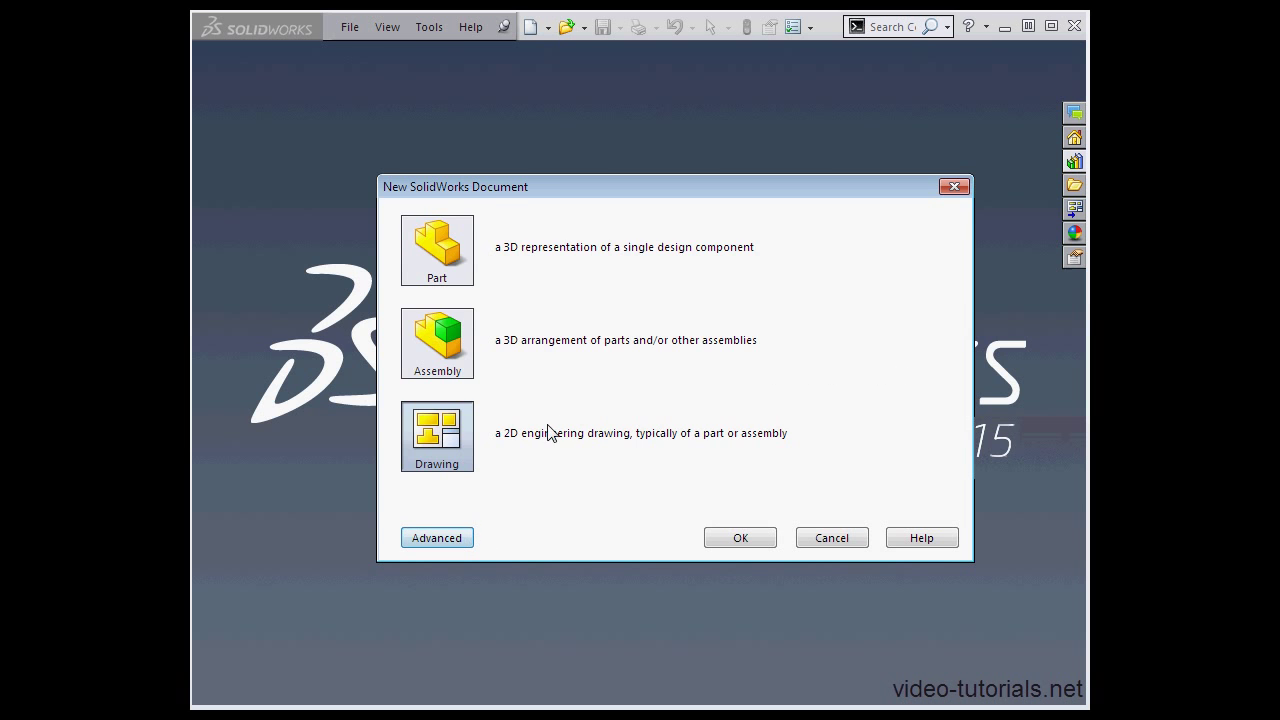
{"action": "left_click", "coordinate": [451, 256]}
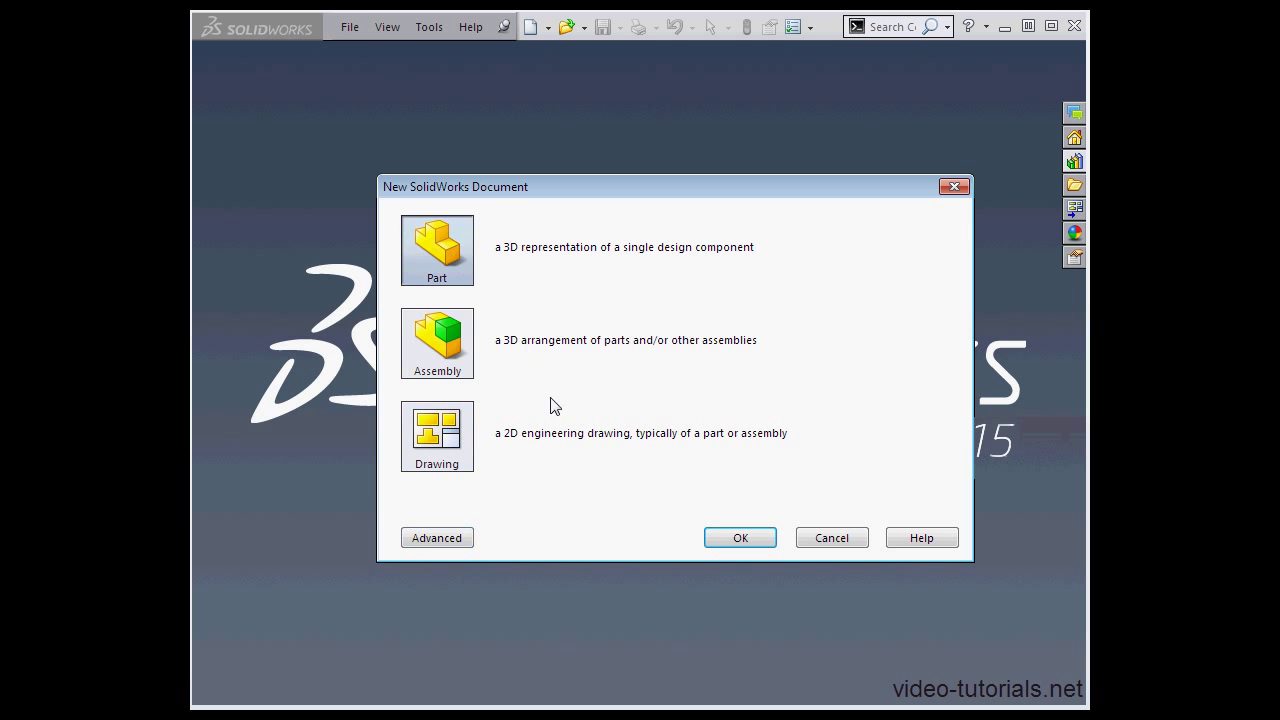
{"action": "left_click", "coordinate": [740, 538]}
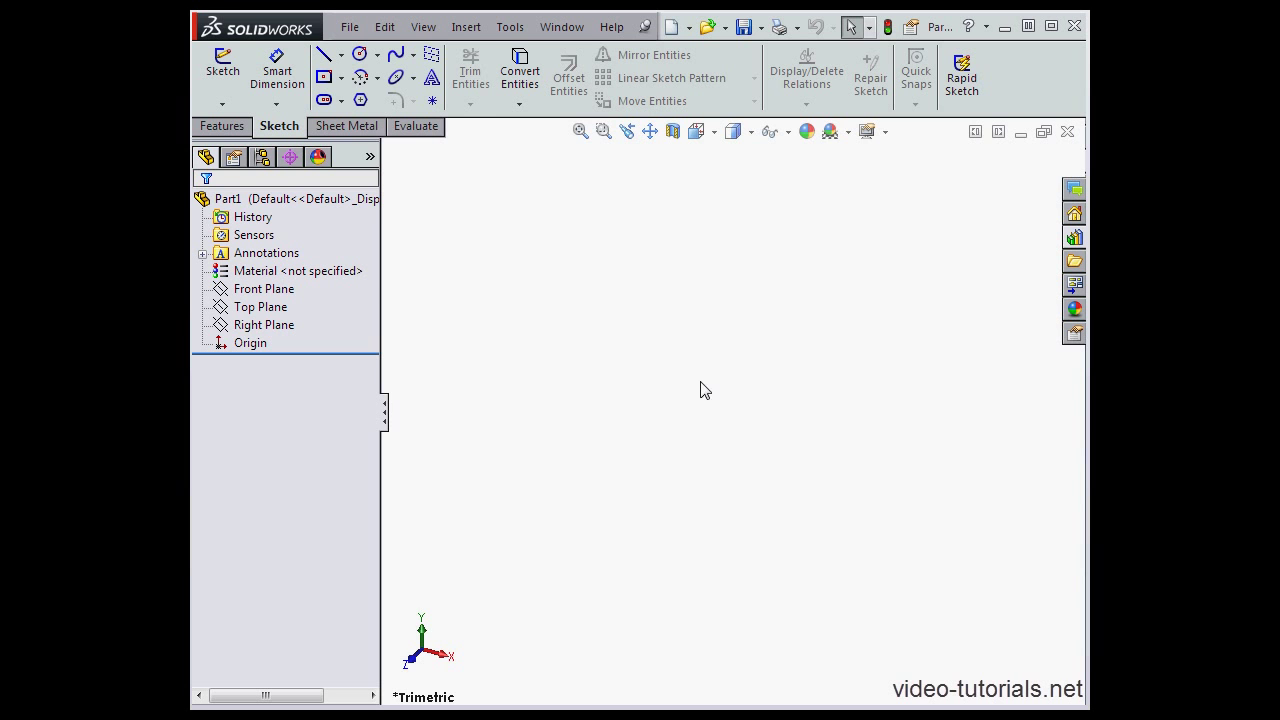
{"action": "left_click", "coordinate": [241, 201]}
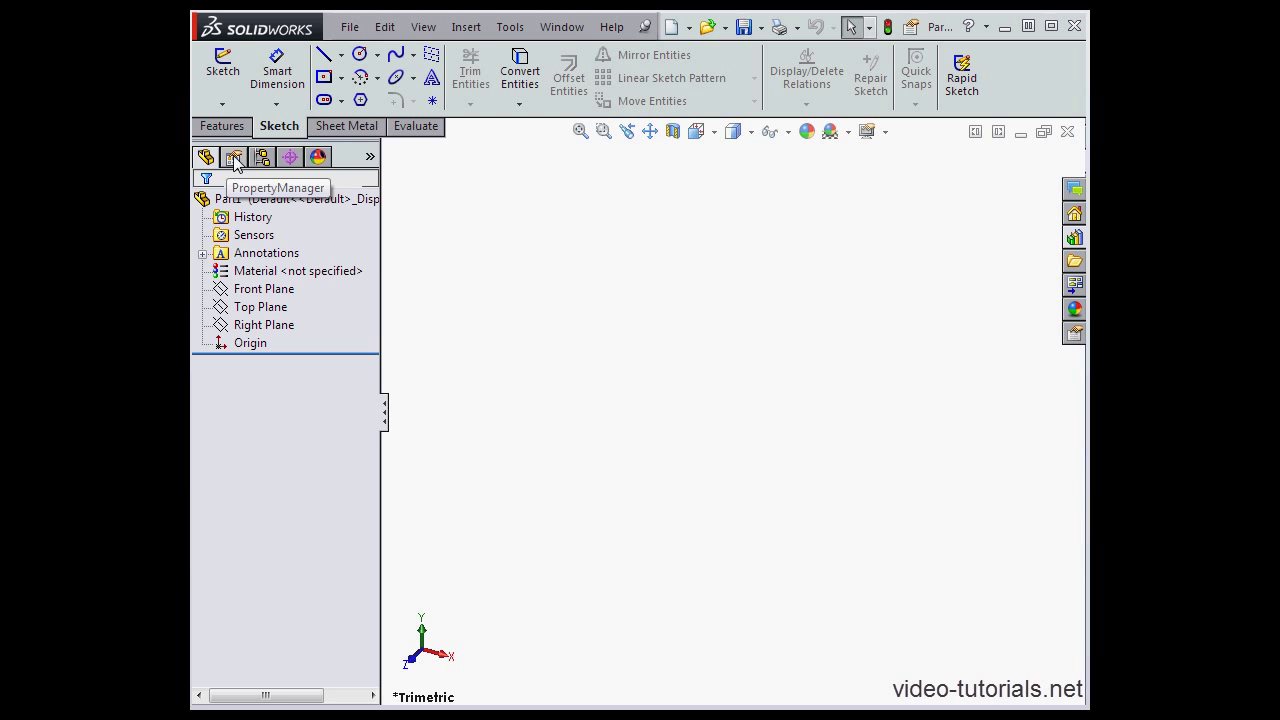
{"action": "left_click", "coordinate": [234, 158]}
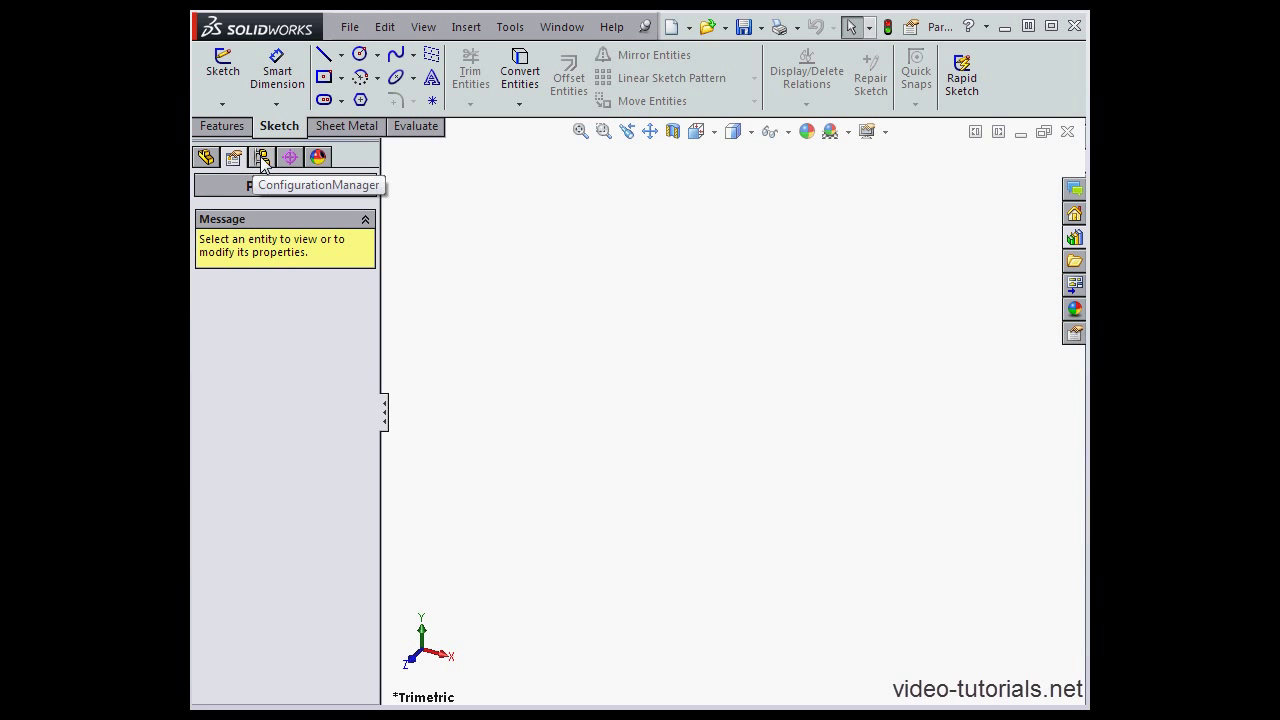
{"action": "left_click", "coordinate": [263, 159]}
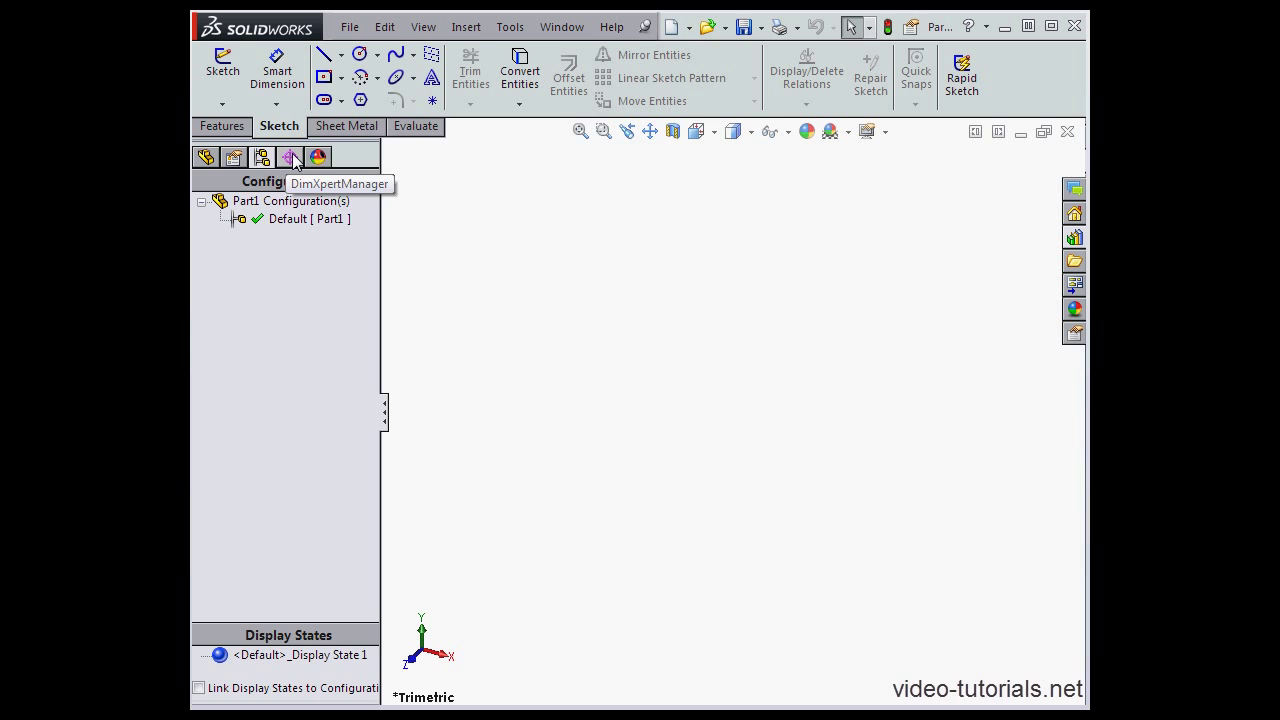
{"action": "left_click", "coordinate": [291, 159]}
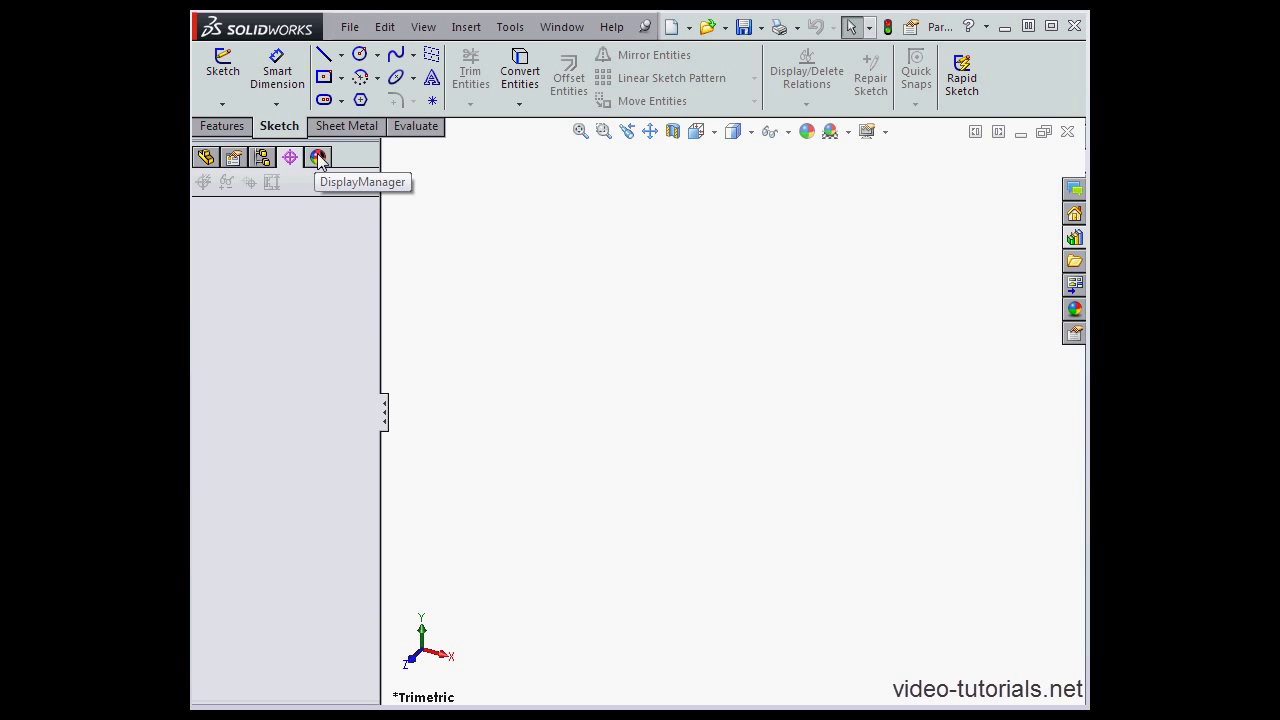
{"action": "left_click", "coordinate": [318, 158]}
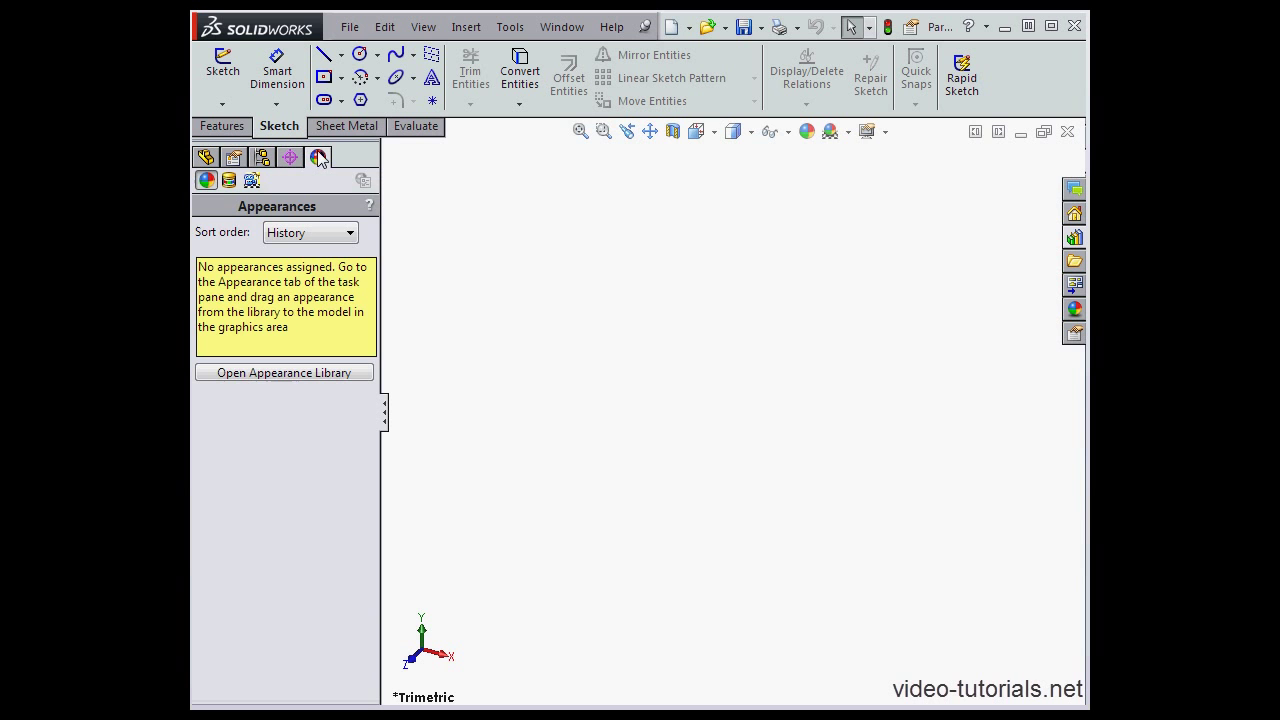
{"action": "left_click", "coordinate": [206, 157]}
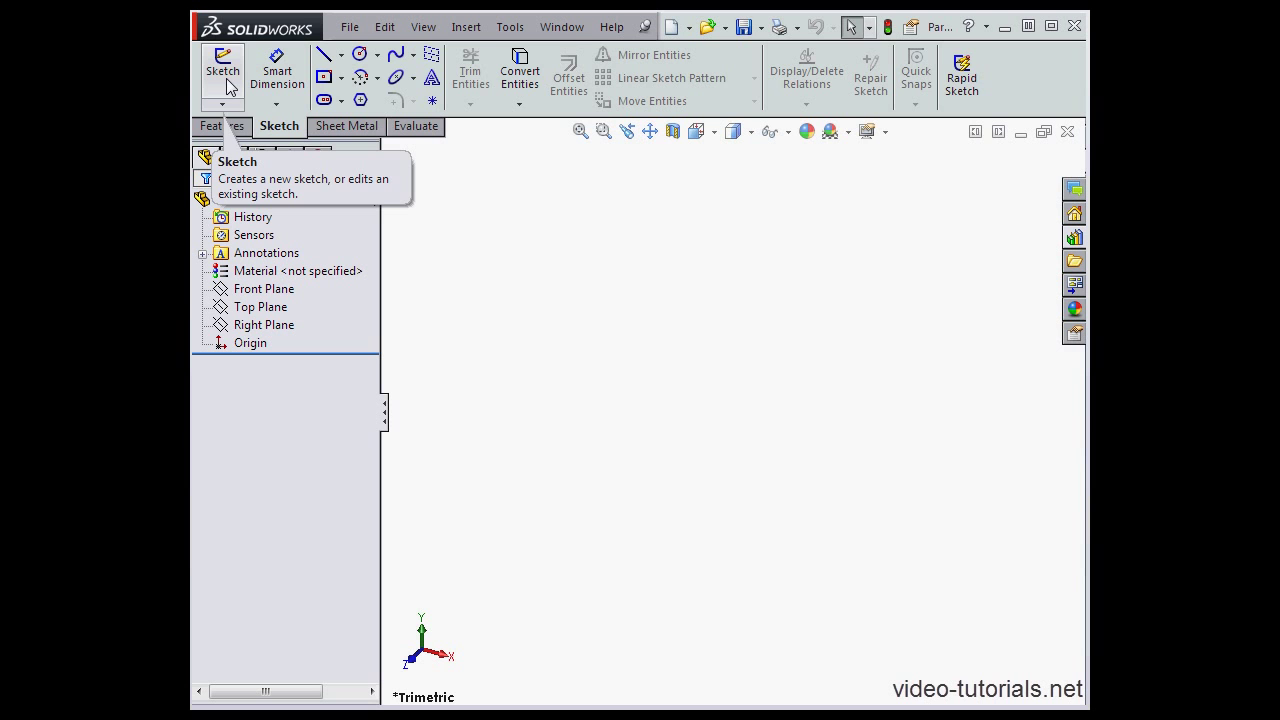
- Cycle through the Features, Sketch and Sheet Metal tabs, ending on the Evaluate tools
{"action": "left_click", "coordinate": [226, 126]}
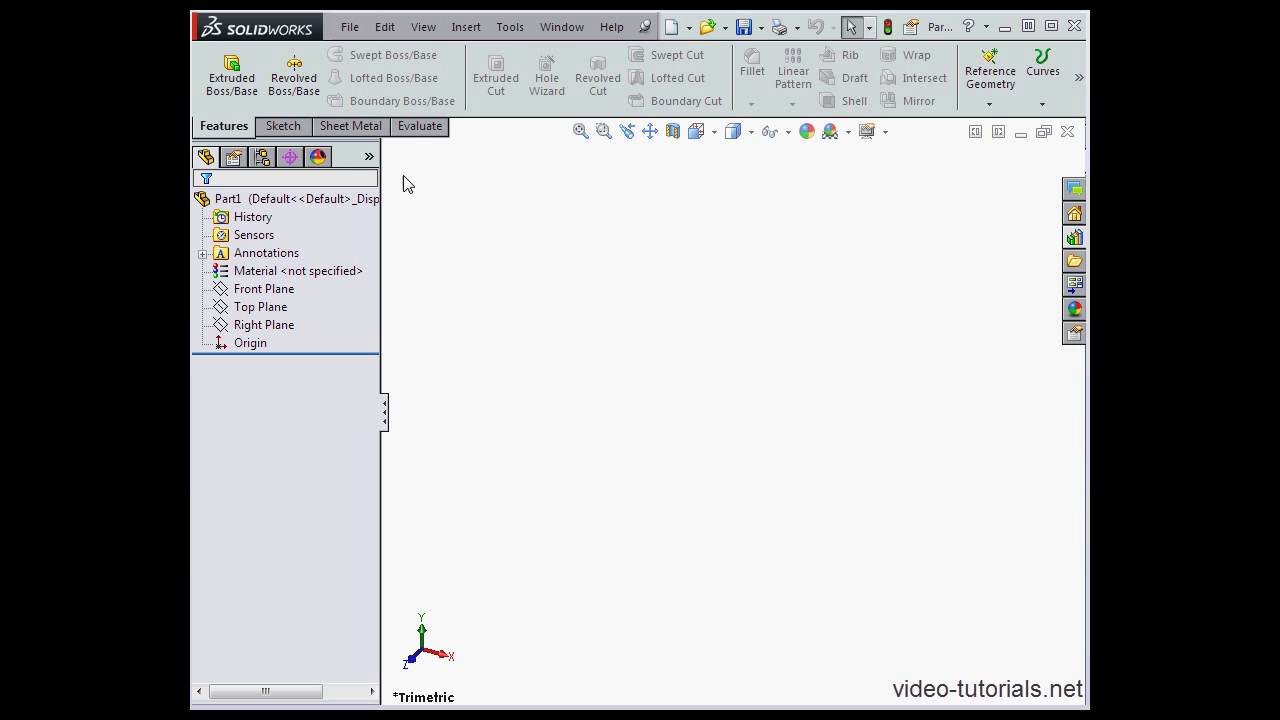
{"action": "left_click", "coordinate": [290, 130]}
{"action": "left_click", "coordinate": [335, 128]}
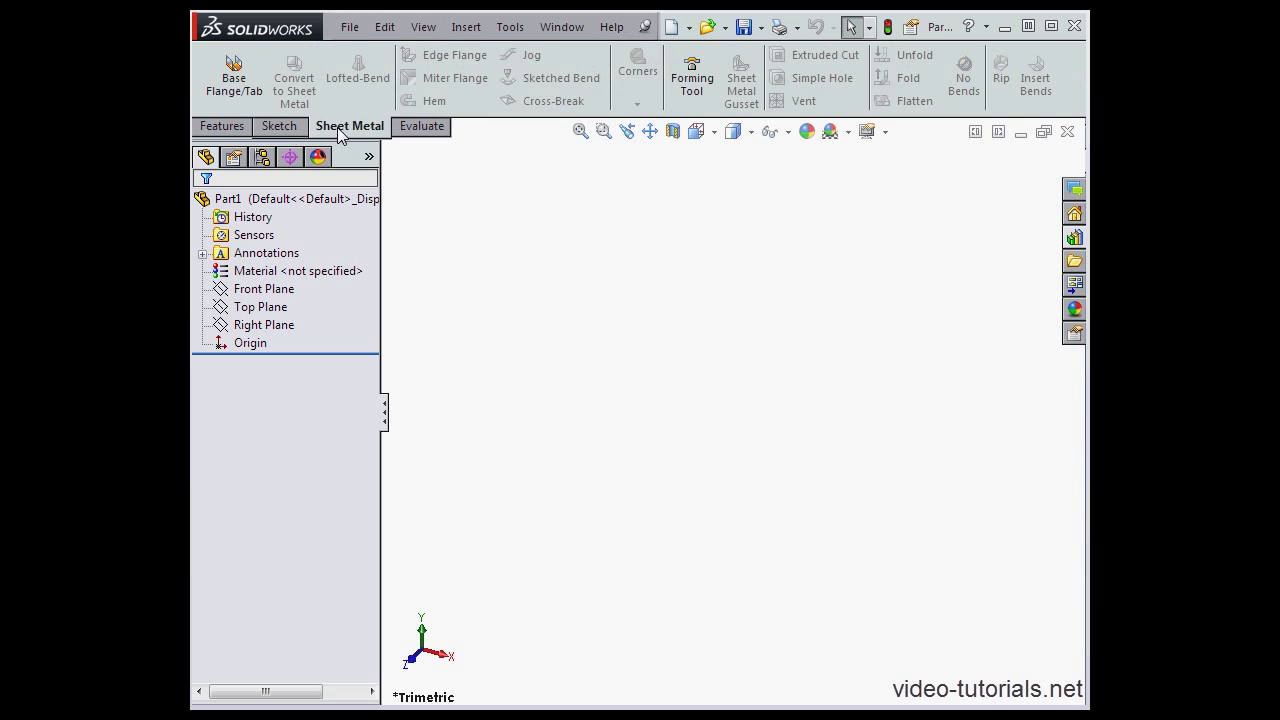
{"action": "left_click", "coordinate": [438, 130]}
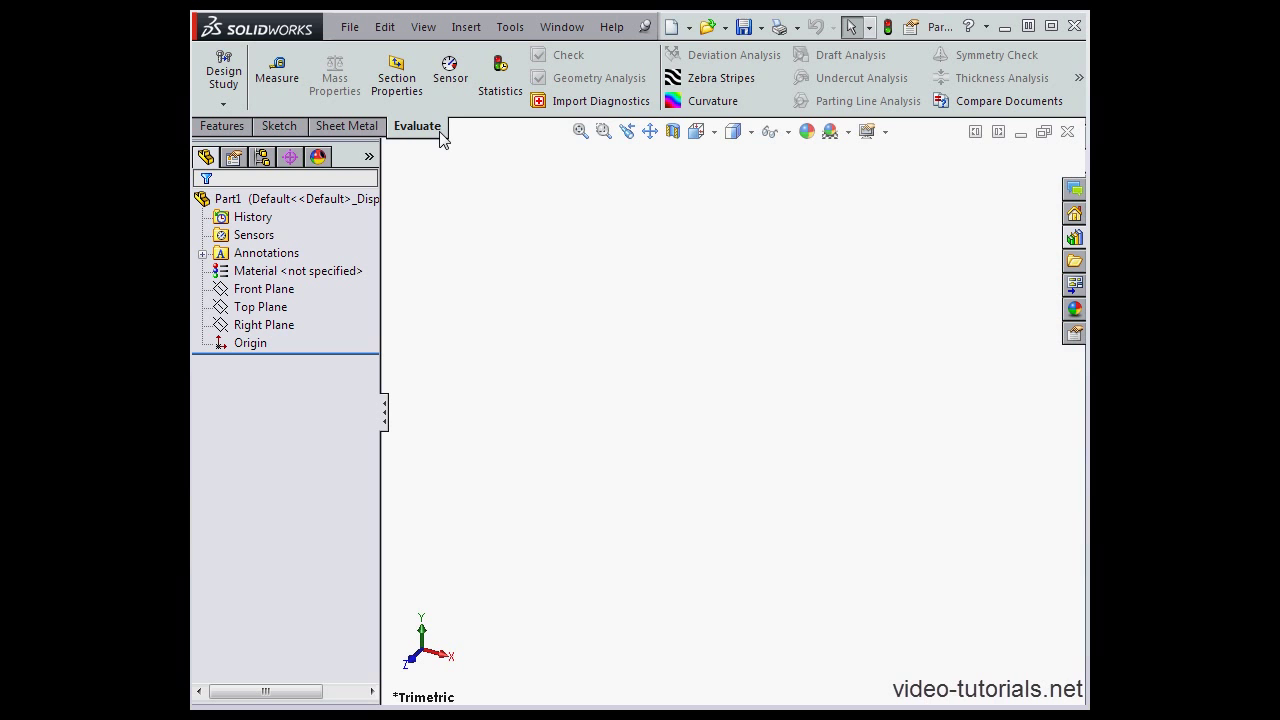
- Add the Surfaces tab to the CommandManager, view its tools, then uncheck Surfaces again
{"action": "right_click", "coordinate": [434, 131]}
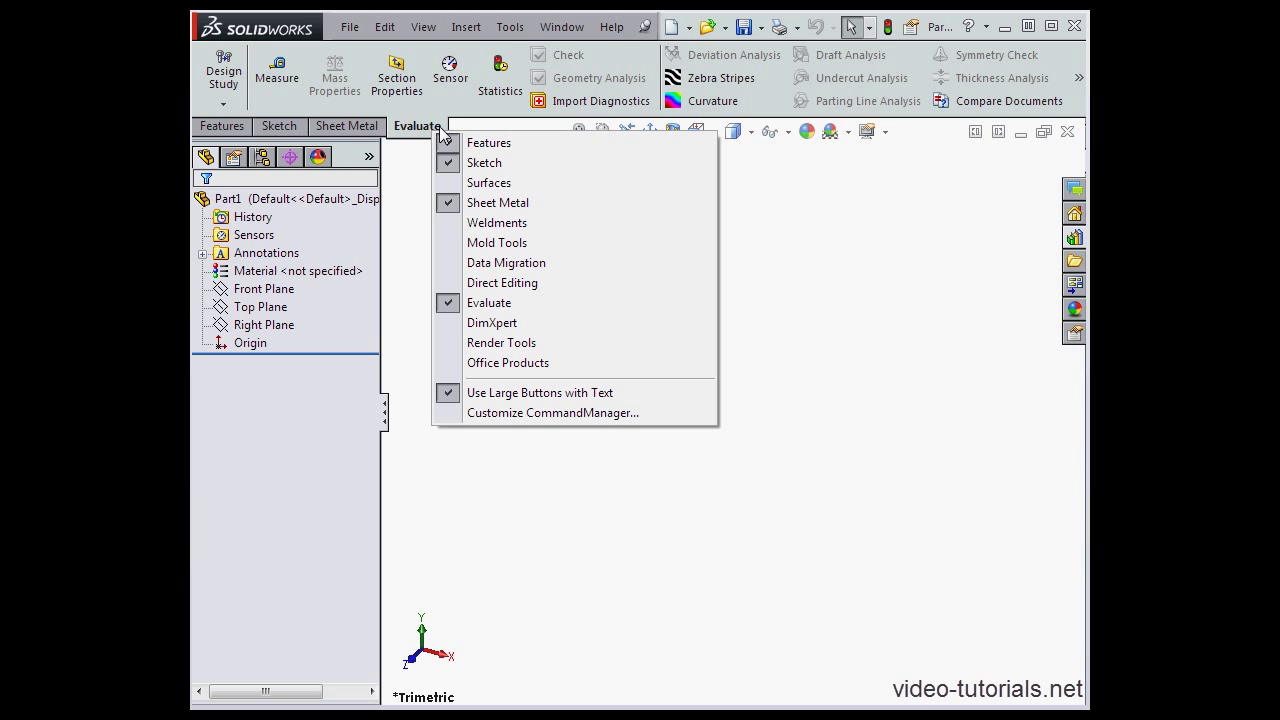
{"action": "left_click", "coordinate": [474, 184]}
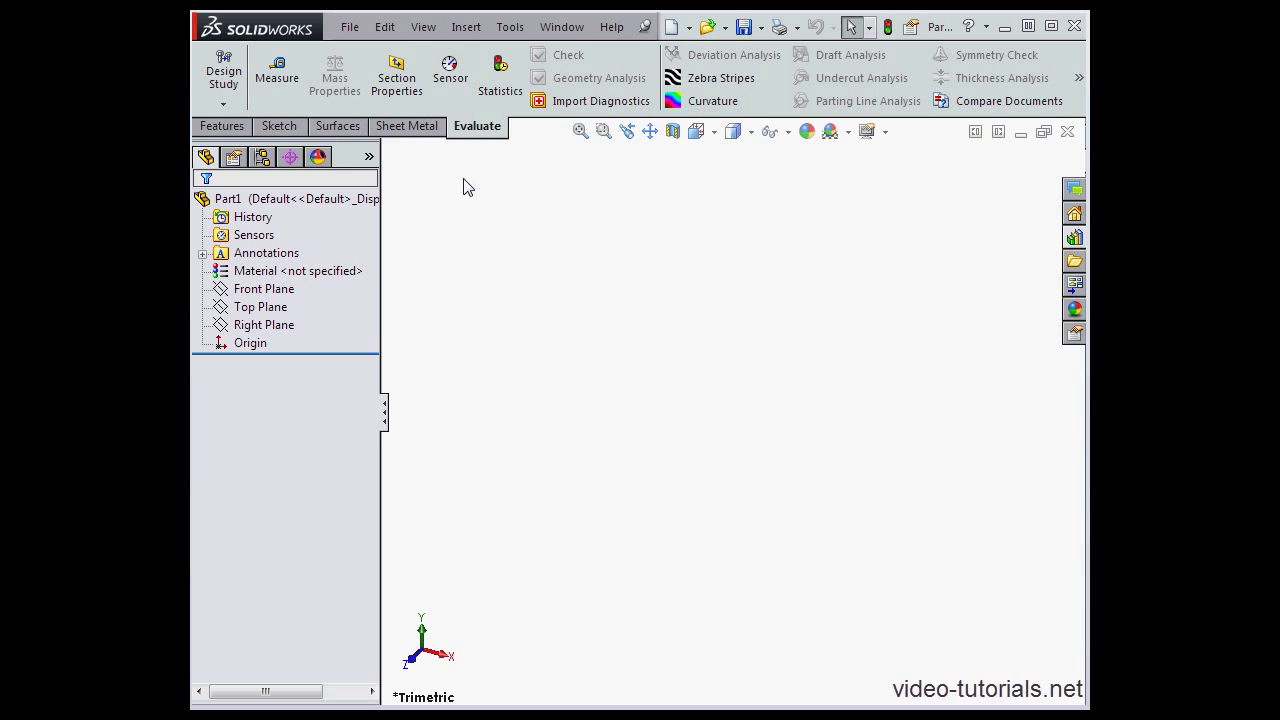
{"action": "left_click", "coordinate": [348, 127]}
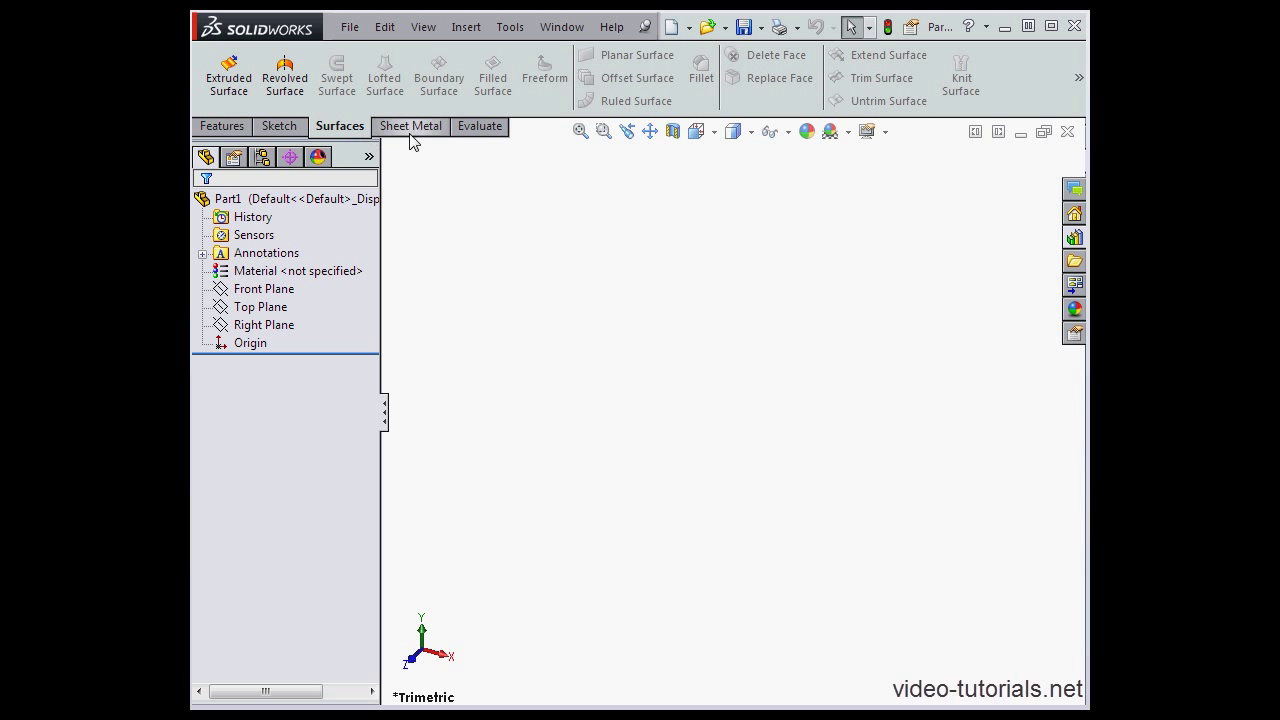
{"action": "right_click", "coordinate": [484, 135]}
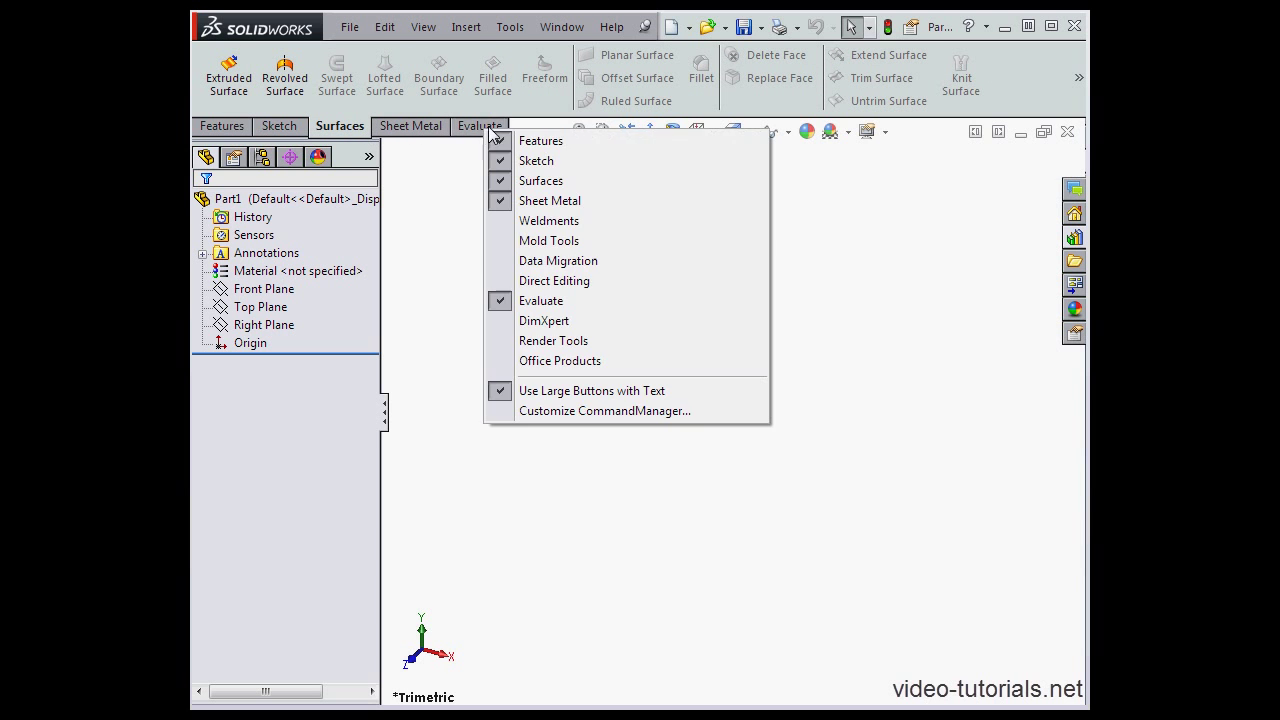
{"action": "left_click", "coordinate": [508, 182]}
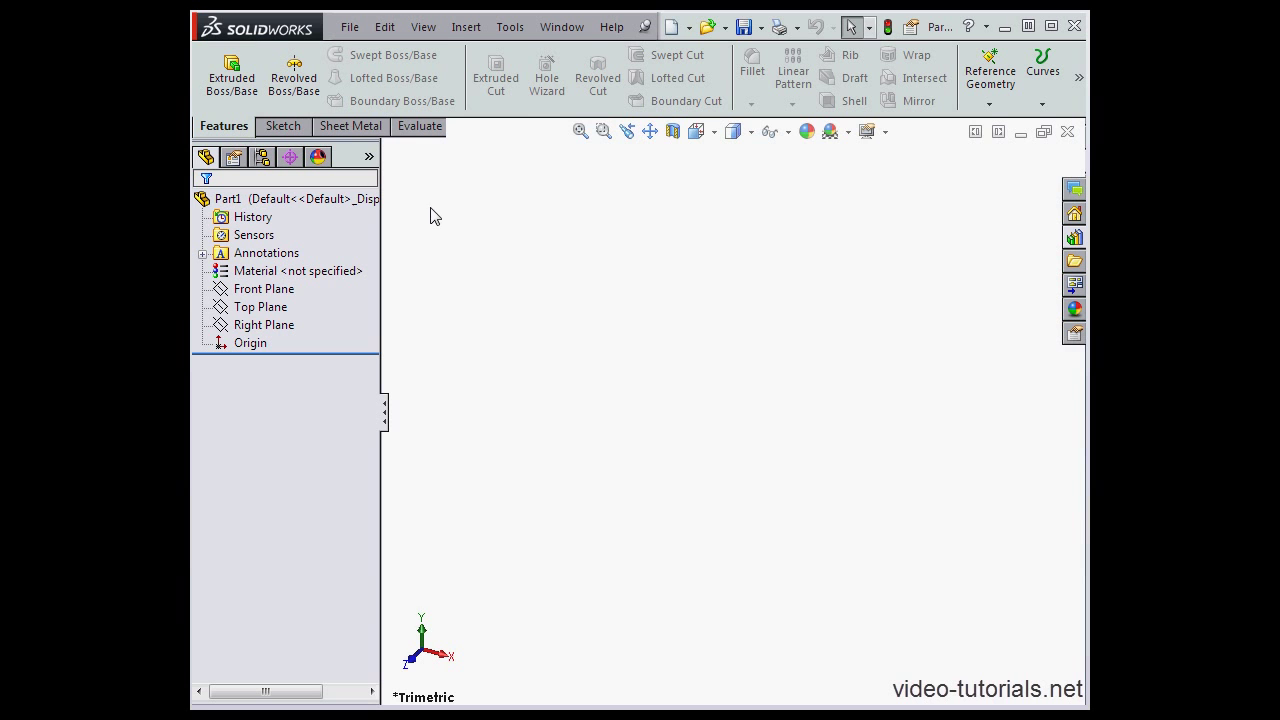
- In Customize CommandManager, toggle Enable CommandManager, large buttons with text, and medium/small button sizes
{"action": "right_click", "coordinate": [421, 129]}
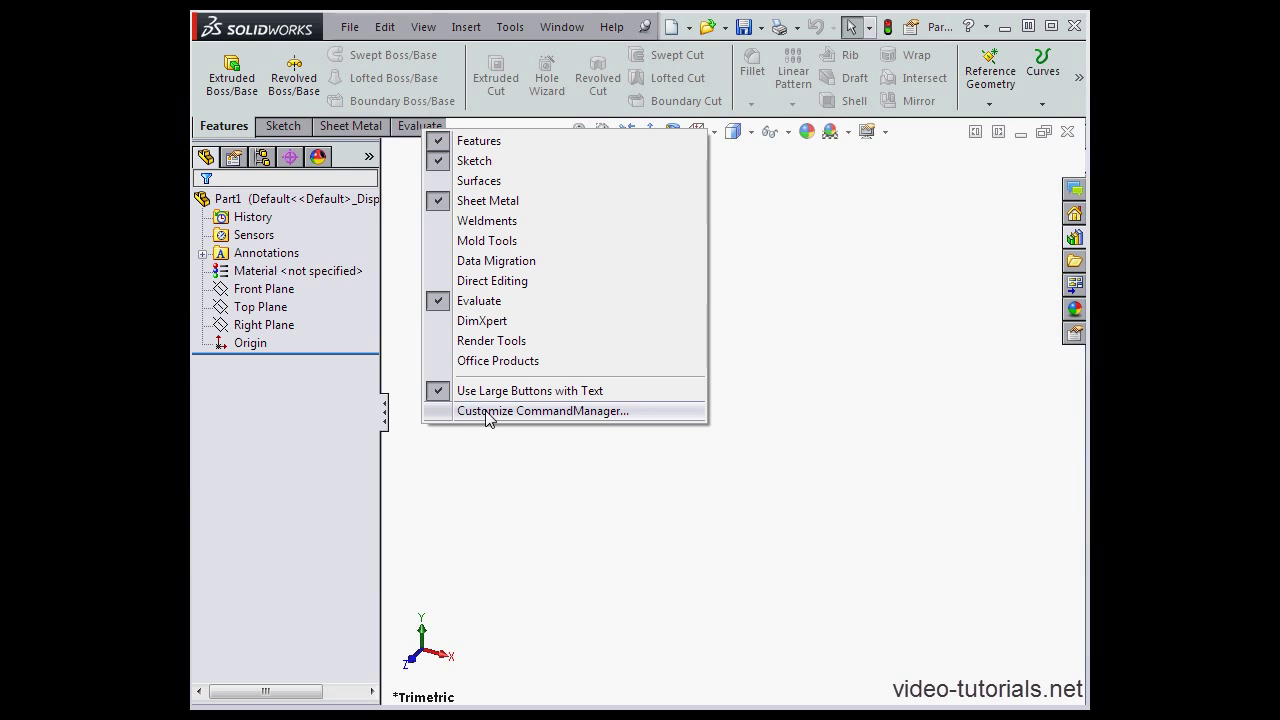
{"action": "left_click", "coordinate": [491, 411]}
{"action": "left_click_drag", "start_coordinate": [362, 5], "coordinate": [745, 41]}
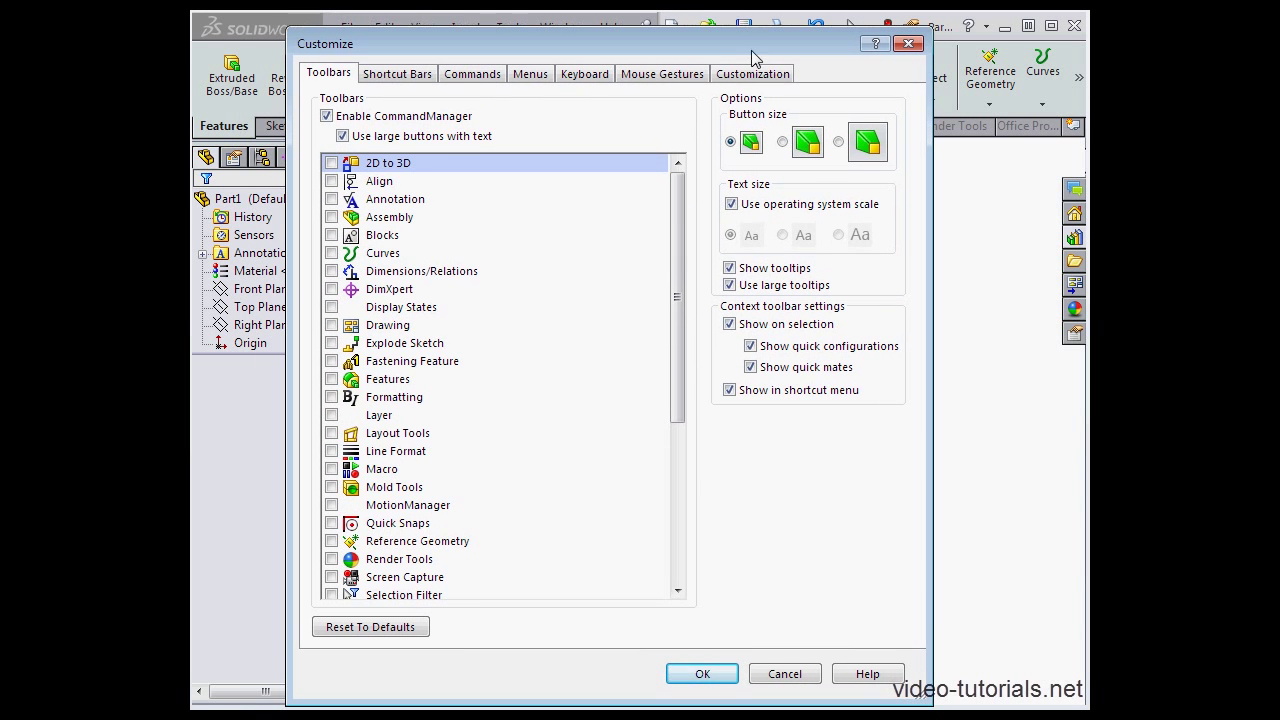
{"action": "left_click", "coordinate": [326, 116]}
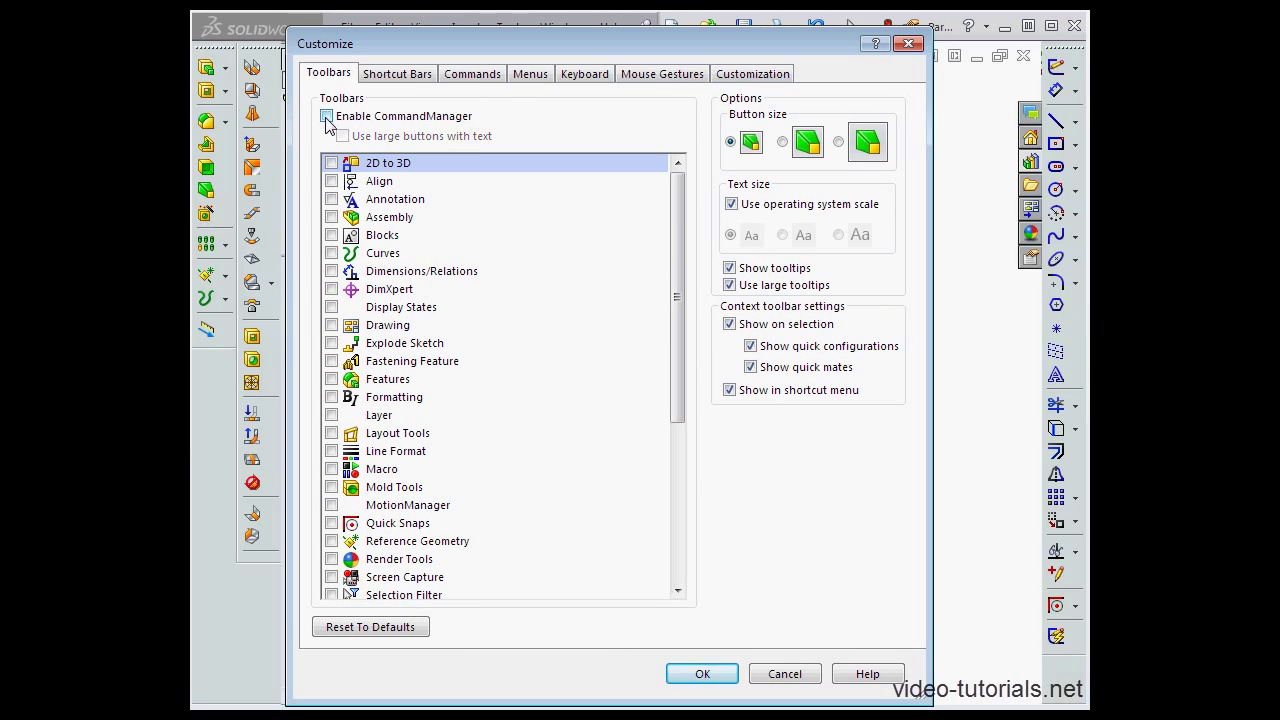
{"action": "left_click", "coordinate": [327, 117]}
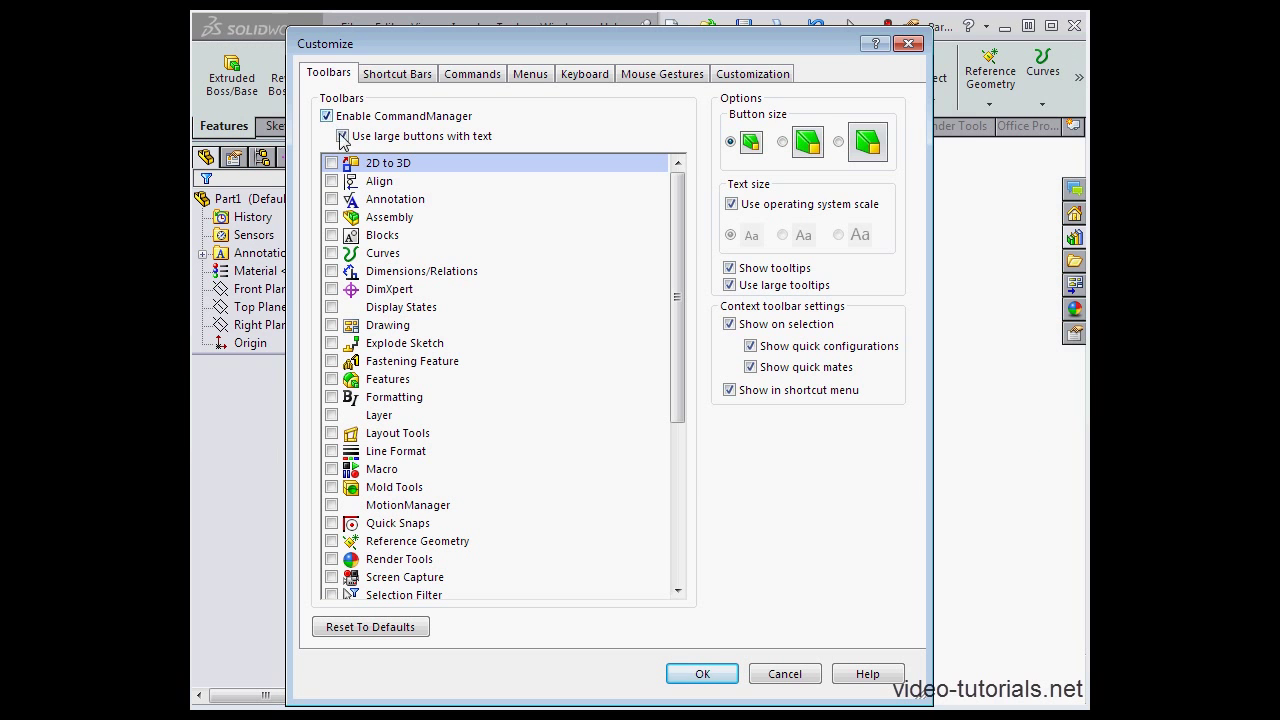
{"action": "left_click", "coordinate": [343, 136]}
{"action": "left_click", "coordinate": [343, 136]}
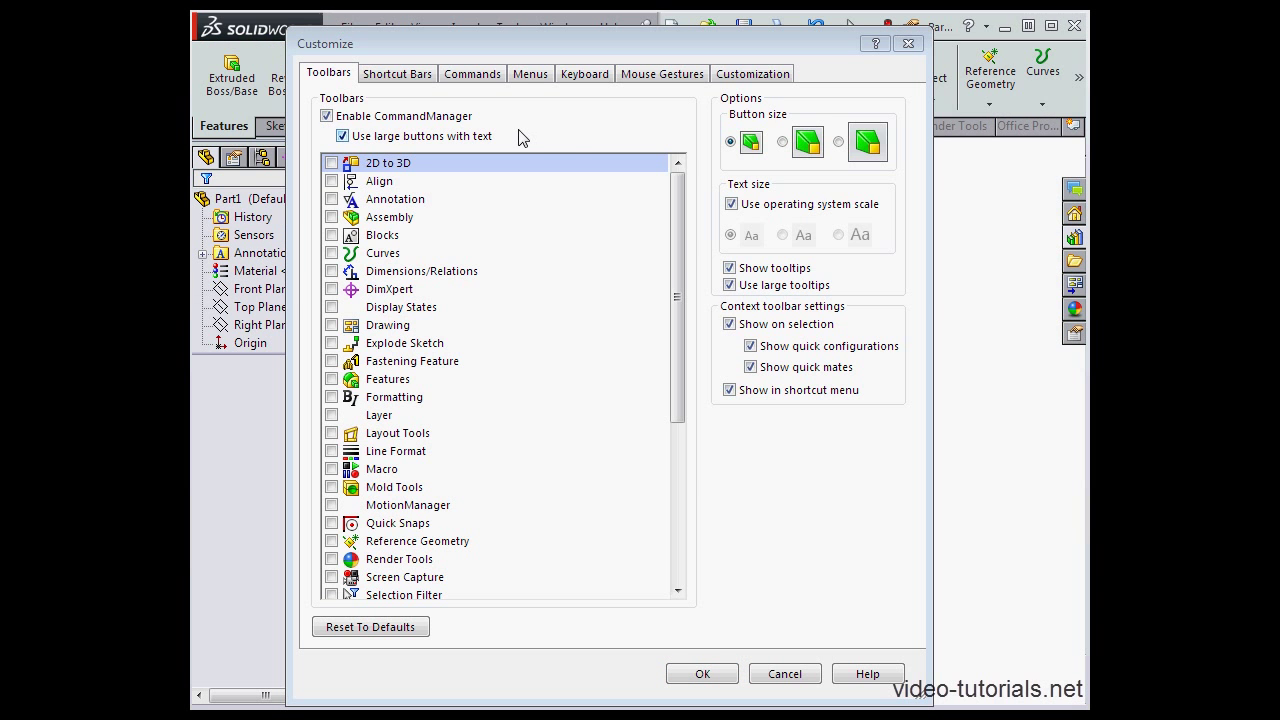
{"action": "left_click", "coordinate": [782, 143]}
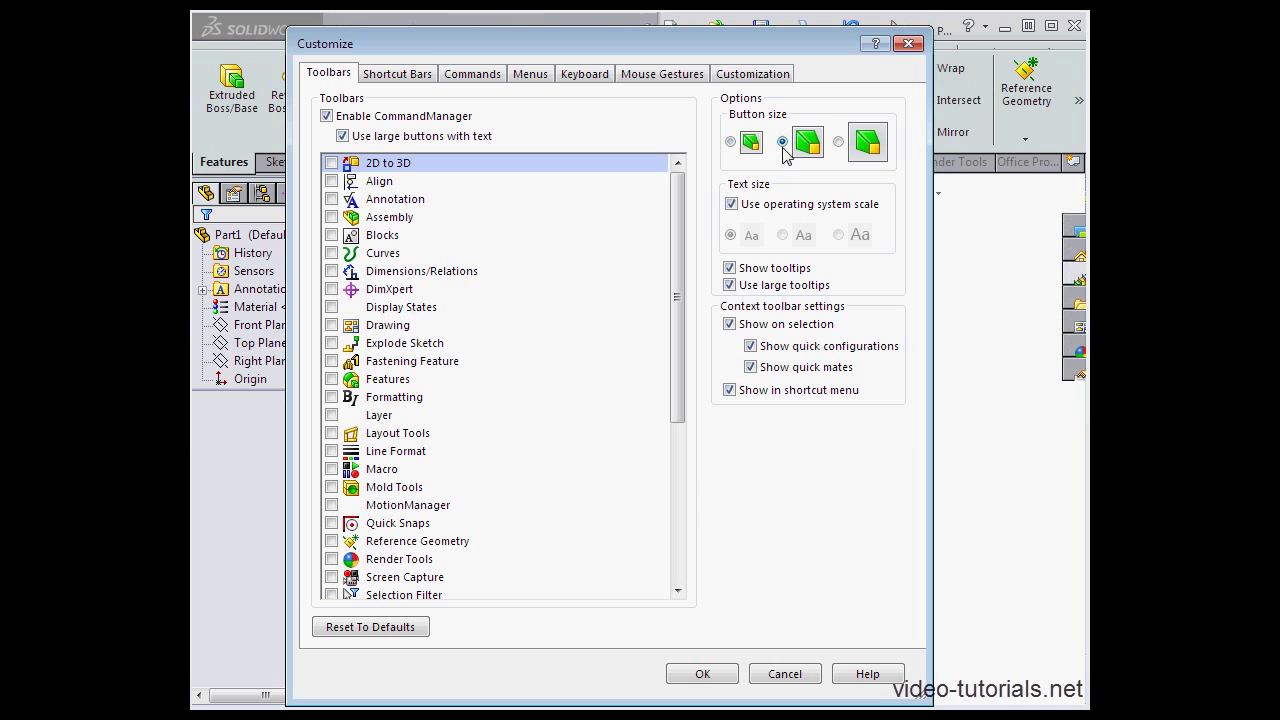
{"action": "left_click", "coordinate": [730, 142]}
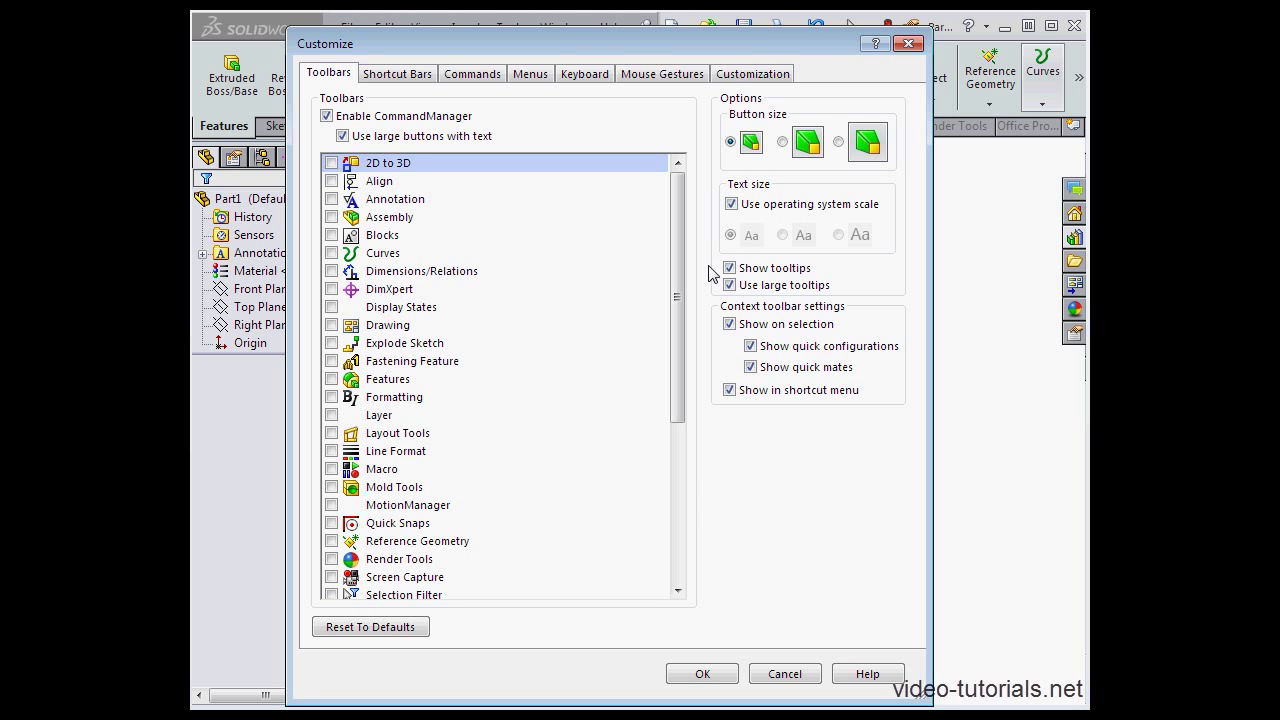
- Toggle Show Text on Extruded Boss/Base, then set command labels to Text Below
{"action": "right_click", "coordinate": [229, 85]}
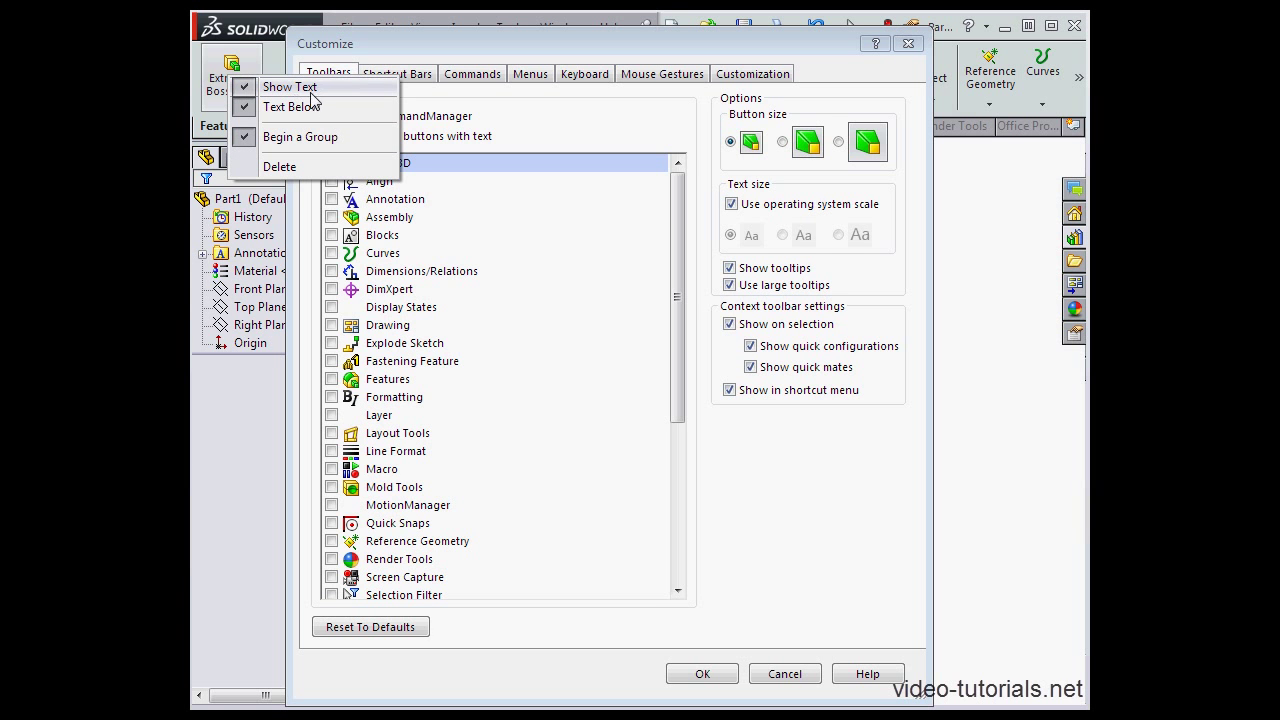
{"action": "left_click", "coordinate": [290, 87]}
{"action": "right_click", "coordinate": [214, 55]}
{"action": "left_click", "coordinate": [255, 66]}
{"action": "right_click", "coordinate": [230, 62]}
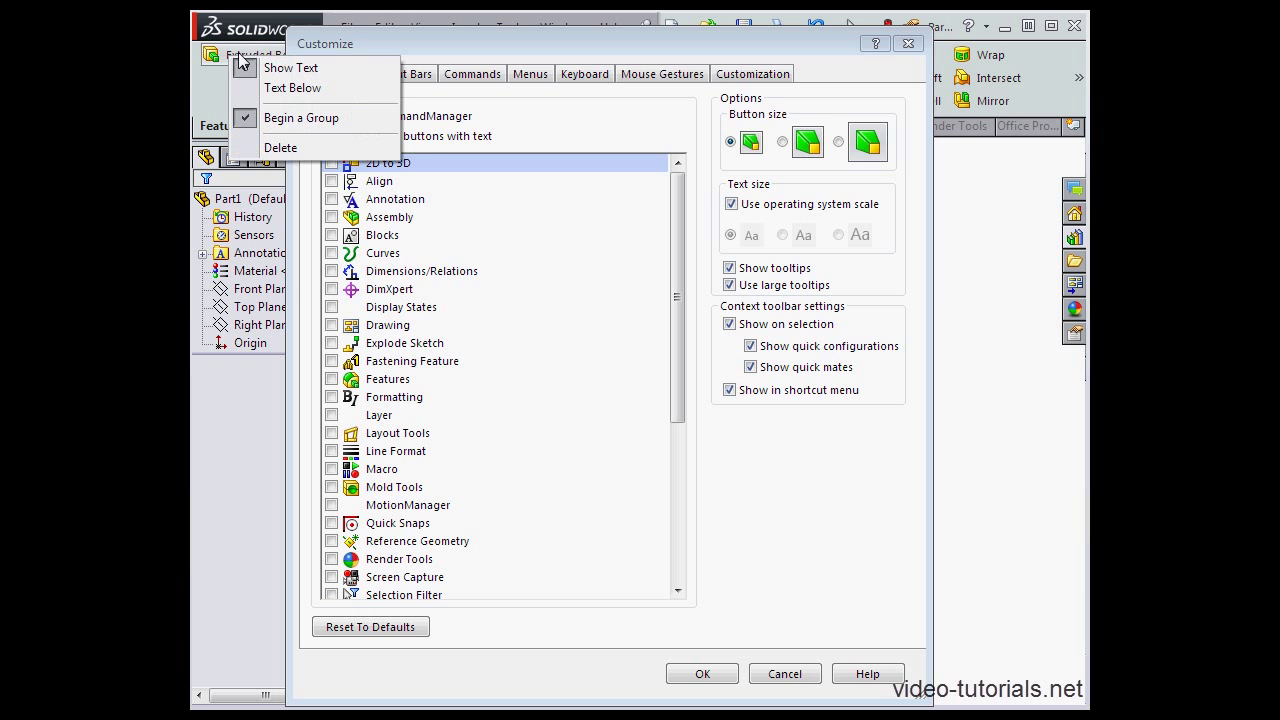
{"action": "left_click", "coordinate": [300, 89]}
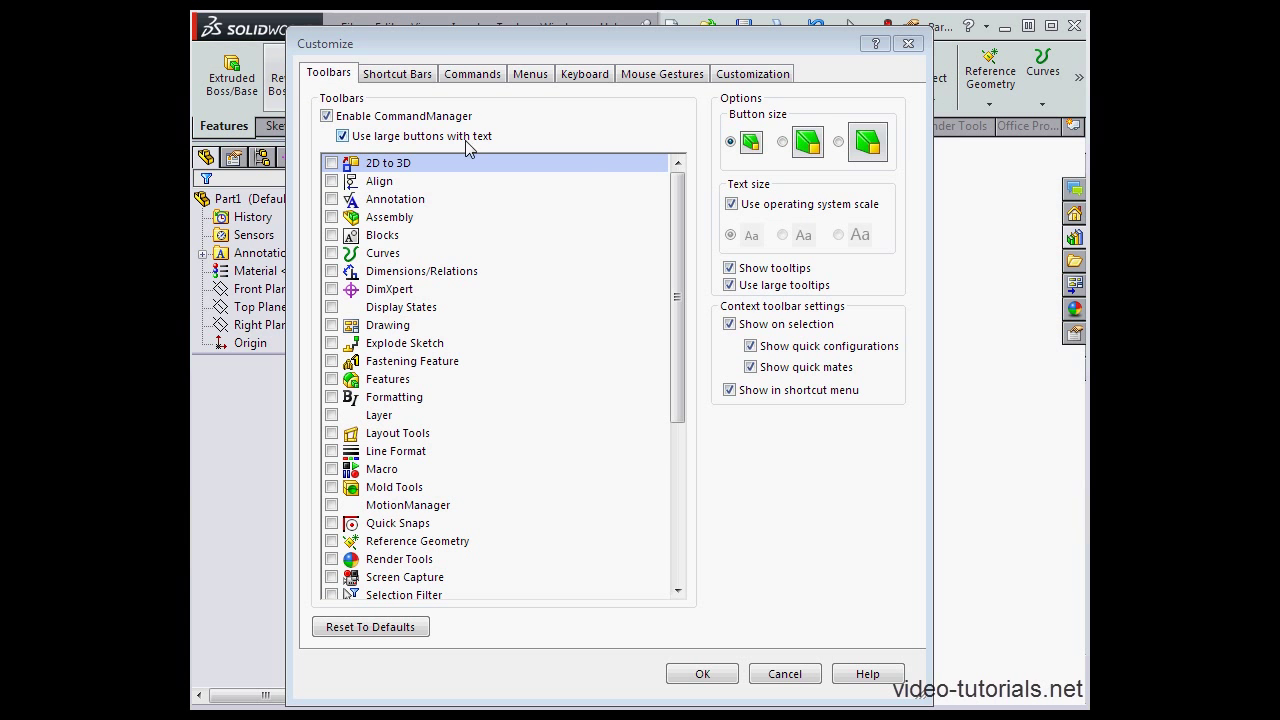
- Preview the Part, Drawing and Sketch shortcut bars, returning to Part
{"action": "left_click", "coordinate": [410, 76]}
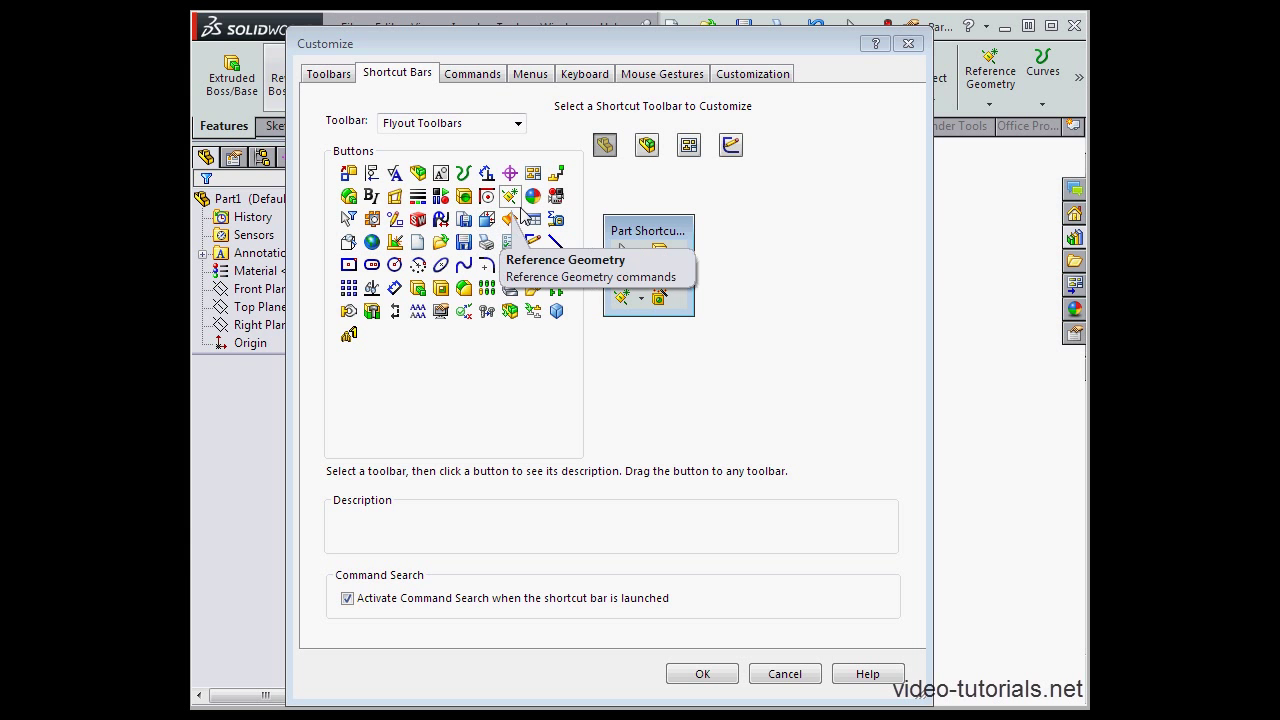
{"action": "left_click", "coordinate": [606, 146]}
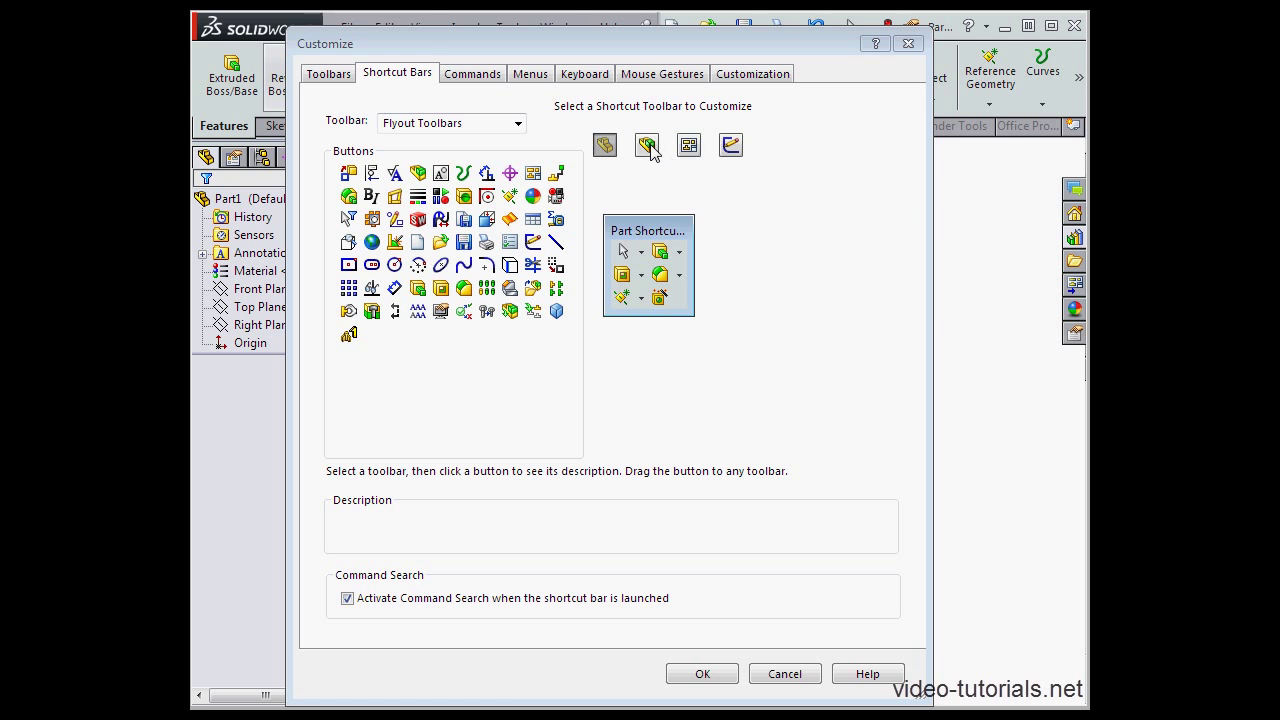
{"action": "left_click", "coordinate": [689, 146]}
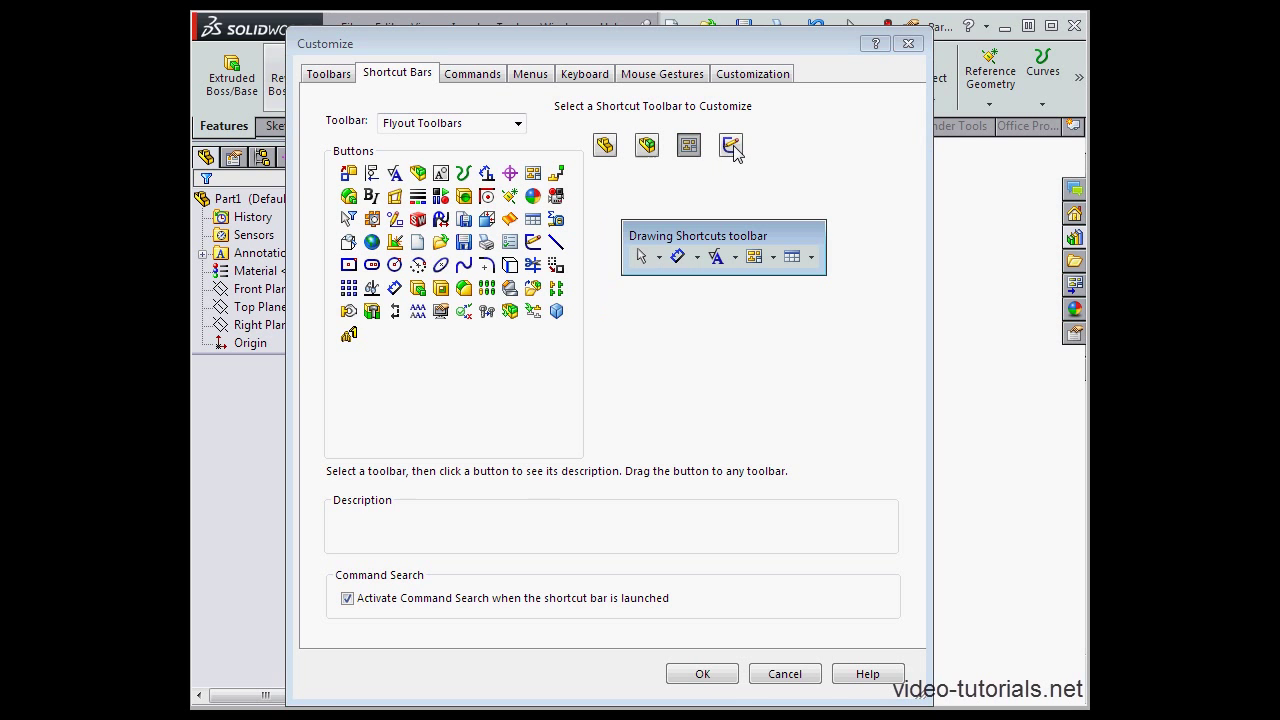
{"action": "left_click", "coordinate": [731, 145]}
{"action": "left_click", "coordinate": [605, 147]}
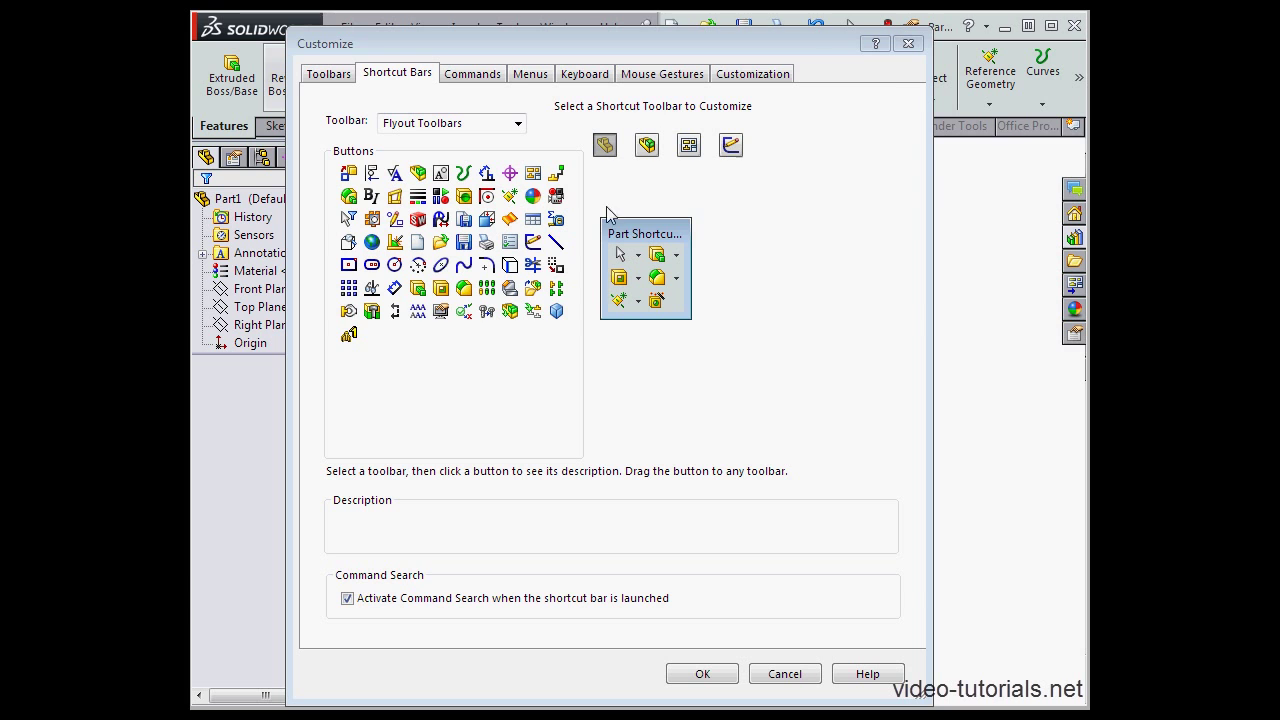
- Drag the isometric button into and out of Part Shortcuts, reposition the bar, and confirm
{"action": "left_click_drag", "start_coordinate": [557, 316], "coordinate": [645, 295]}
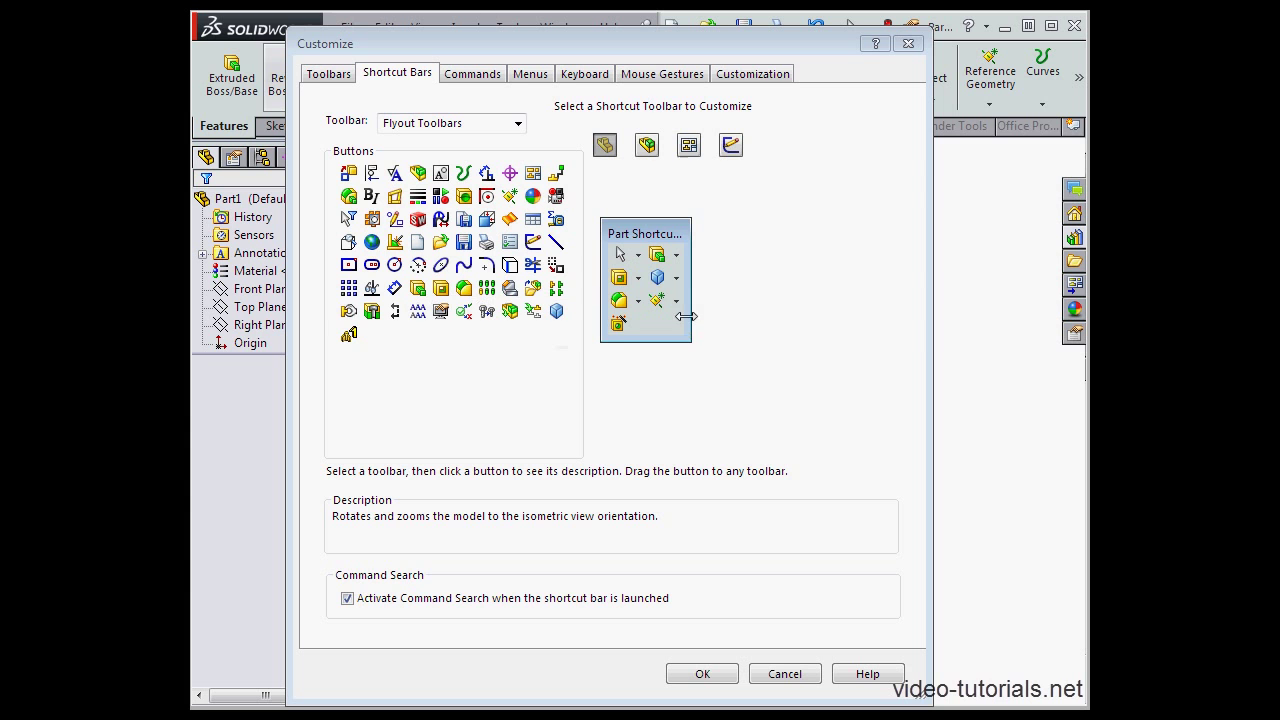
{"action": "left_click_drag", "start_coordinate": [660, 283], "coordinate": [495, 348]}
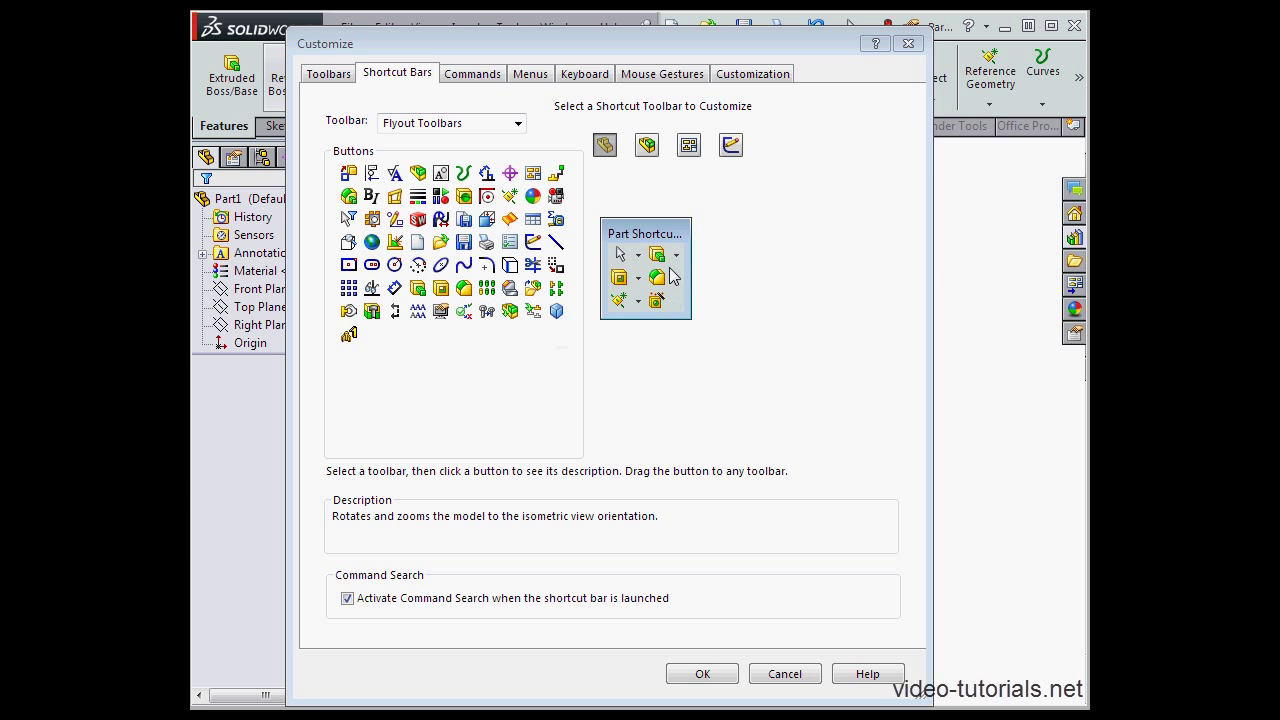
{"action": "left_click_drag", "start_coordinate": [652, 233], "coordinate": [998, 256]}
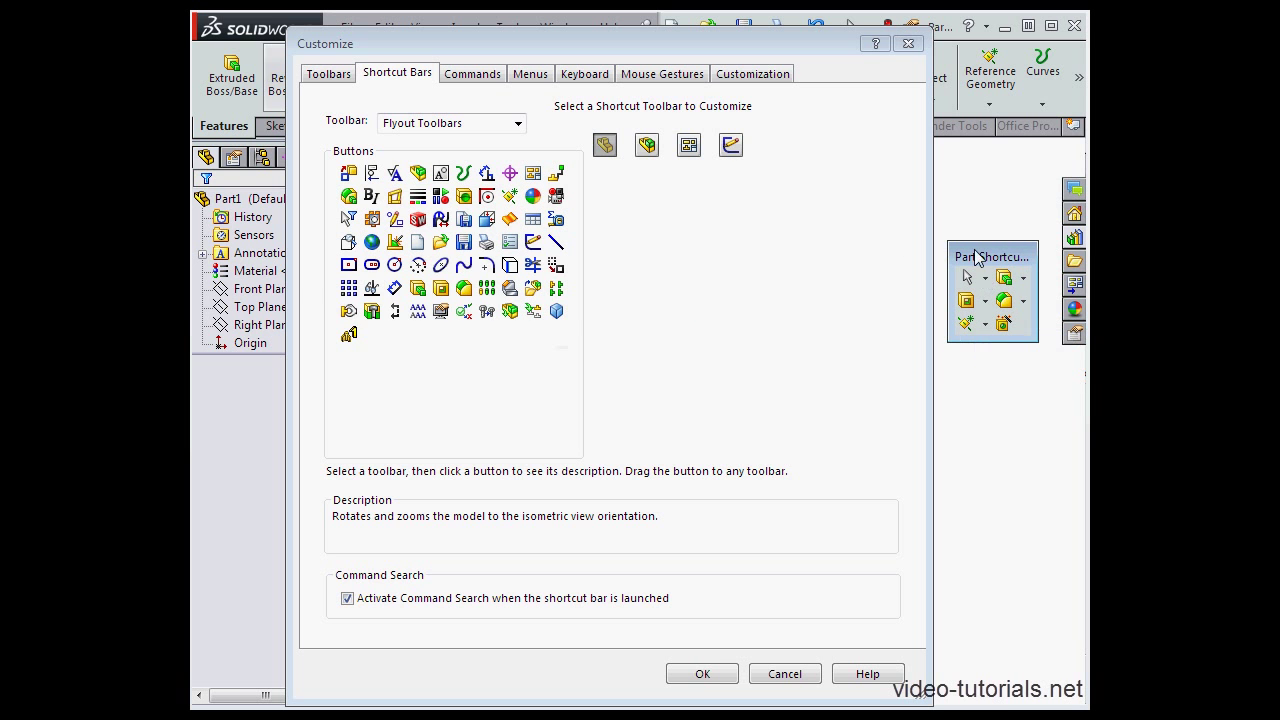
{"action": "left_click", "coordinate": [702, 674]}
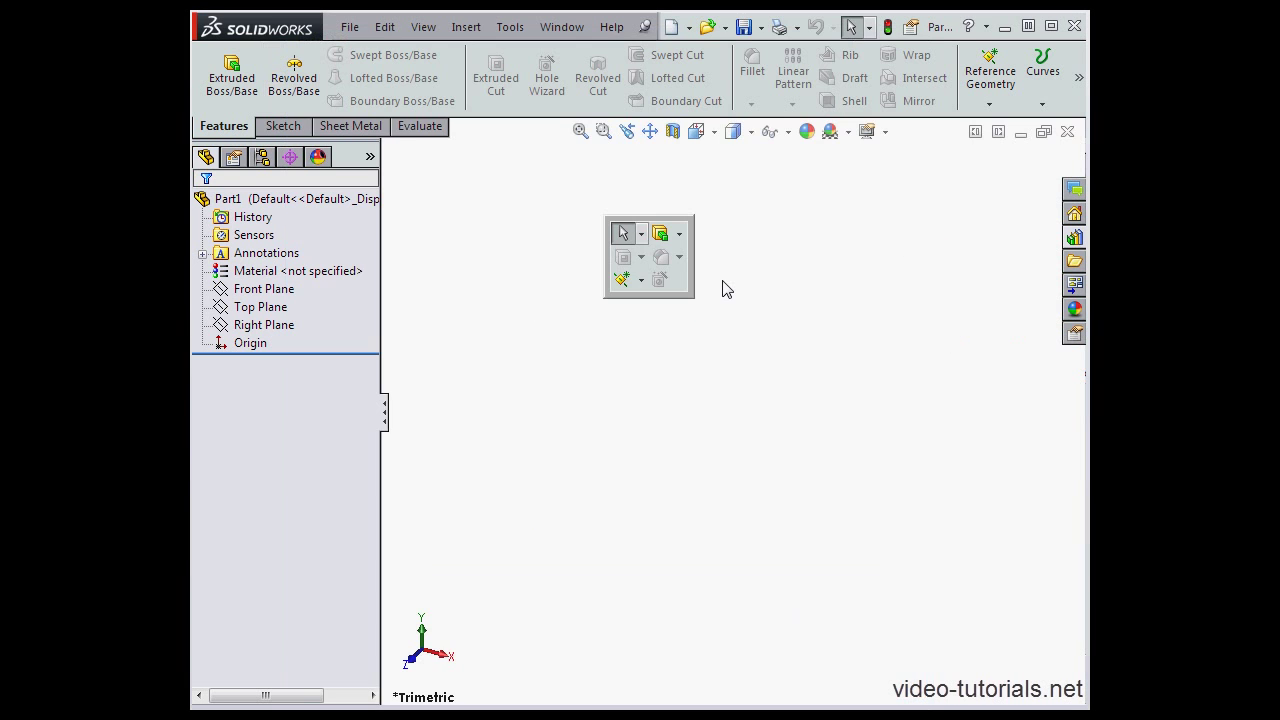